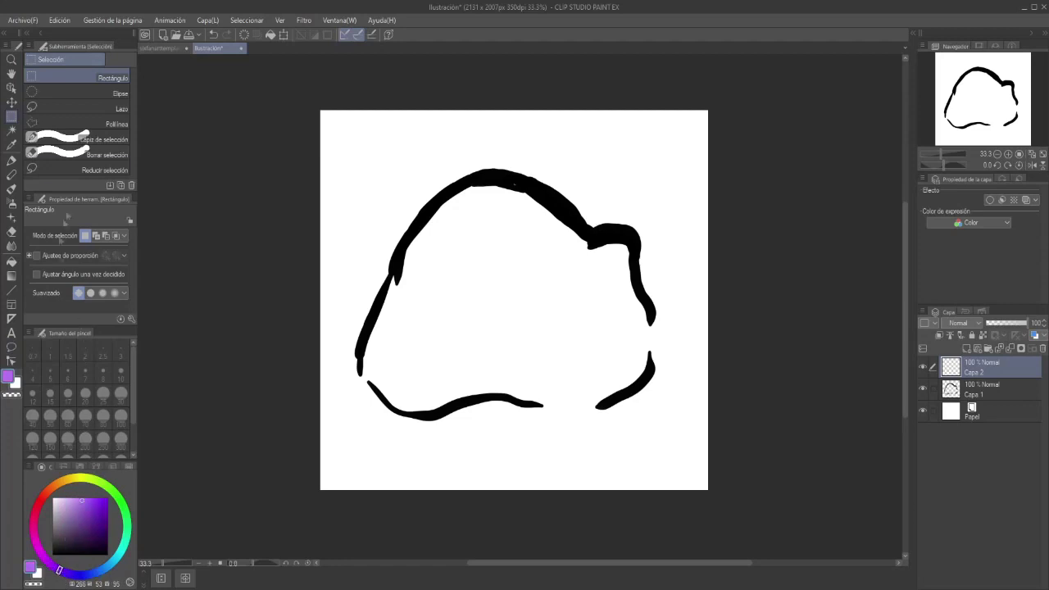
# Step: Start painting the inside of the outlined body purple with the Rellenar mono marker and move Capa 2 beneath Capa 1
pyautogui.click(11, 159)
pyautogui.click(88, 118)
pyautogui.moveTo(423, 336)
pyautogui.mouseDown()
pyautogui.moveTo(395, 270)
pyautogui.moveTo(497, 251)
pyautogui.mouseUp()
pyautogui.moveTo(954, 377); pyautogui.dragTo(954, 400)
# Step: Finish filling the body with purple on Capa 2 and erase the spill outside its lower outline
pyautogui.moveTo(400, 305)
pyautogui.mouseDown()
pyautogui.moveTo(463, 224)
pyautogui.moveTo(427, 287)
pyautogui.moveTo(494, 208)
pyautogui.moveTo(484, 203)
pyautogui.moveTo(517, 209)
pyautogui.moveTo(562, 246)
pyautogui.moveTo(446, 336)
pyautogui.moveTo(438, 295)
pyautogui.moveTo(389, 349)
pyautogui.moveTo(396, 378)
pyautogui.moveTo(418, 388)
pyautogui.moveTo(448, 380)
pyautogui.moveTo(513, 276)
pyautogui.moveTo(595, 276)
pyautogui.moveTo(613, 262)
pyautogui.moveTo(619, 340)
pyautogui.moveTo(607, 365)
pyautogui.moveTo(631, 340)
pyautogui.moveTo(608, 379)
pyautogui.moveTo(544, 378)
pyautogui.moveTo(509, 353)
pyautogui.moveTo(566, 336)
pyautogui.moveTo(590, 328)
pyautogui.mouseUp()
pyautogui.moveTo(543, 401); pyautogui.dragTo(594, 407)
pyautogui.press('e')
pyautogui.moveTo(478, 415); pyautogui.dragTo(509, 408)
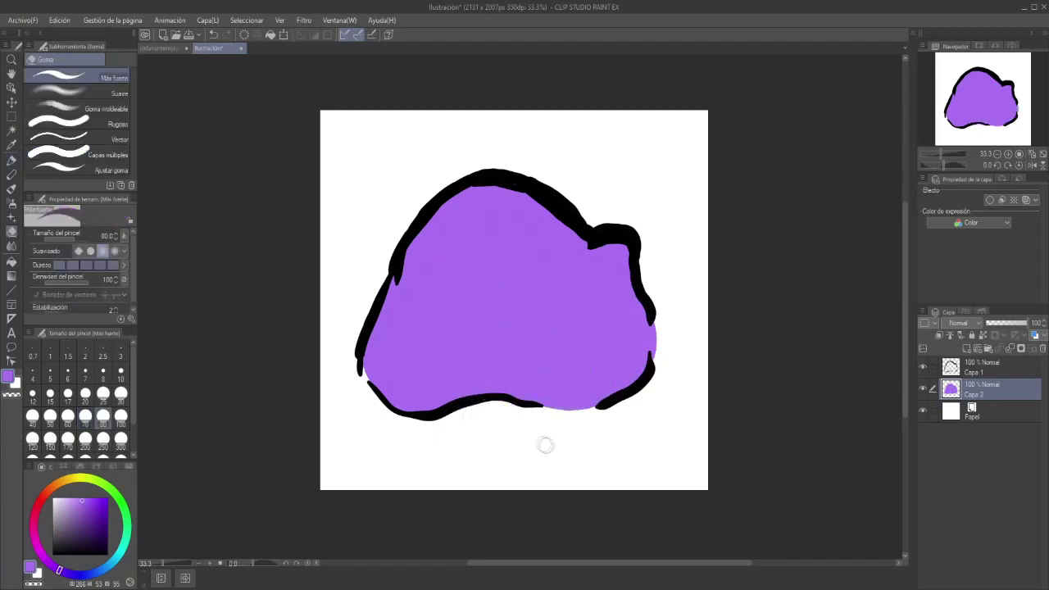
# Step: Begin a light lilac highlight inside the body's lower-left edge using the Marcador de punta plana at size 80
pyautogui.press('p')
pyautogui.click(66, 498)
pyautogui.moveTo(433, 244); pyautogui.dragTo(383, 339)
pyautogui.hotkey('ctrl', 'z')
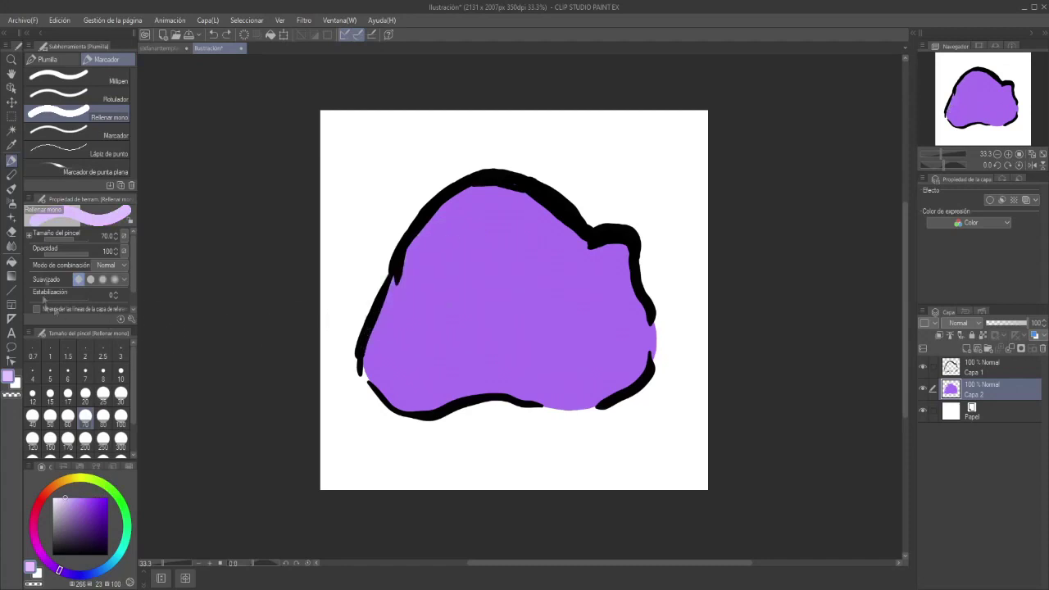
pyautogui.click(90, 172)
pyautogui.click(104, 419)
pyautogui.moveTo(400, 289); pyautogui.dragTo(373, 383)
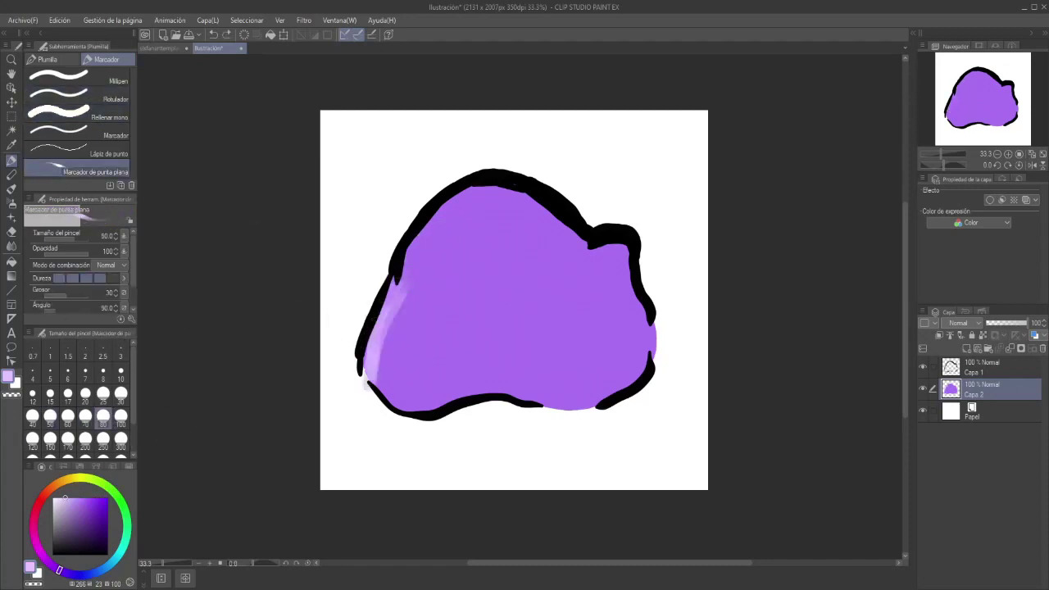
# Step: Widen the lilac highlight and extend it along the body's left side down to the lower-left corner
pyautogui.moveTo(423, 238); pyautogui.dragTo(386, 369)
pyautogui.moveTo(395, 325); pyautogui.dragTo(392, 405)
pyautogui.hotkey('ctrl', 'z')
pyautogui.moveTo(373, 366)
pyautogui.mouseDown()
pyautogui.moveTo(380, 399)
pyautogui.moveTo(398, 405)
pyautogui.mouseUp()
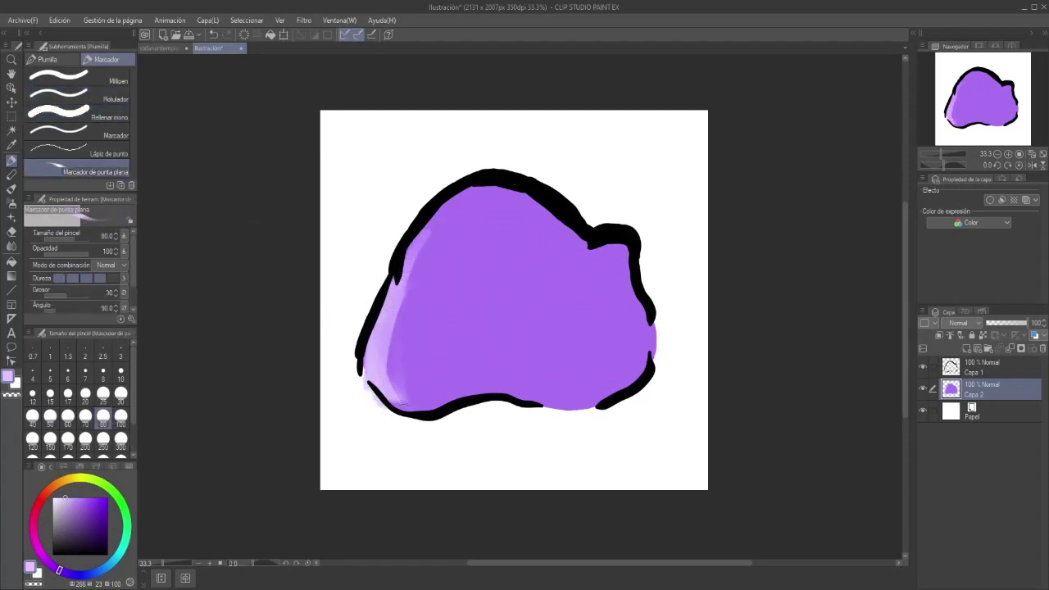
pyautogui.moveTo(399, 311); pyautogui.dragTo(395, 410)
pyautogui.moveTo(451, 201)
pyautogui.mouseDown()
pyautogui.moveTo(406, 258)
pyautogui.moveTo(378, 345)
pyautogui.moveTo(392, 403)
pyautogui.mouseUp()
pyautogui.moveTo(418, 279); pyautogui.dragTo(417, 395)
pyautogui.hotkey('ctrl', 'z')
# Step: Add lilac highlights along the upper-left curve and on the right-hand bump, and erase the lilac spill outside the outline
pyautogui.moveTo(483, 188); pyautogui.dragTo(434, 218)
pyautogui.moveTo(623, 249); pyautogui.dragTo(573, 282)
pyautogui.hotkey('ctrl', 'z')
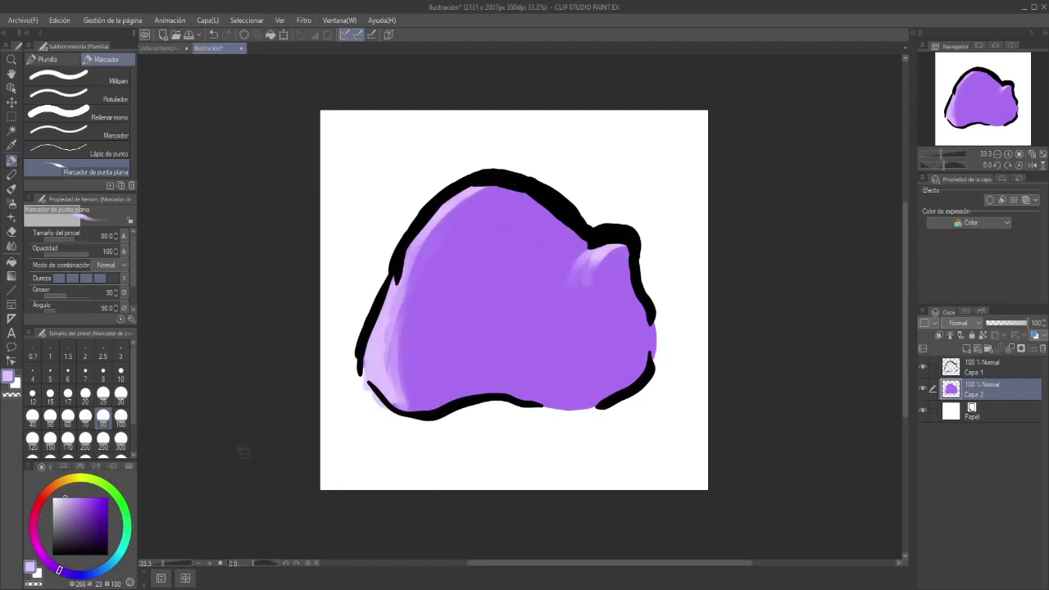
pyautogui.press('e')
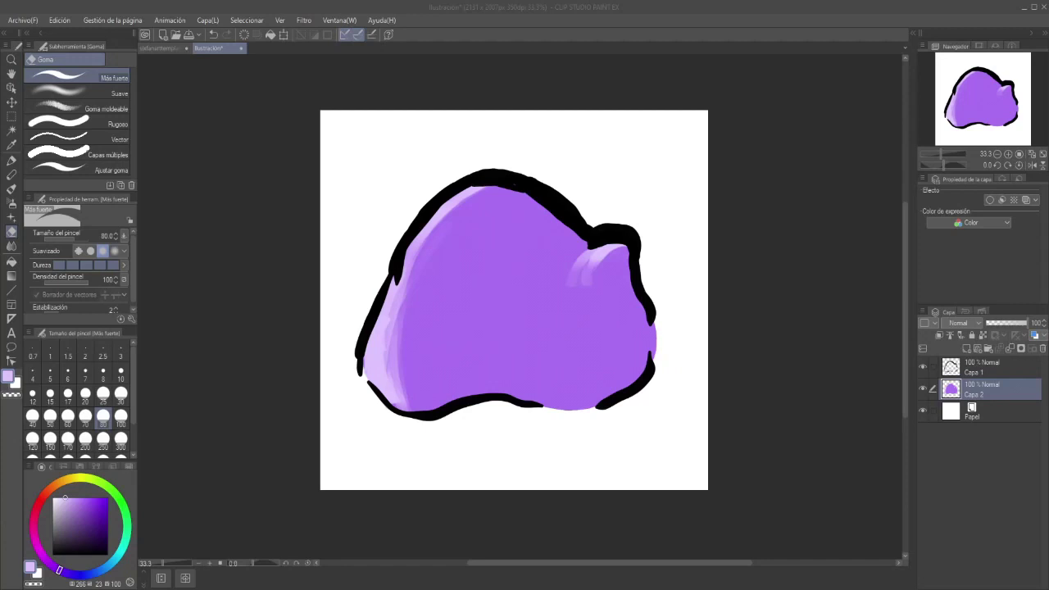
# Step: Paint thin white highlights along the body's upper-left inner edge and beside the left cheek with the Milipen at size 20
pyautogui.click(440, 571)
pyautogui.press('x')
pyautogui.press('p')
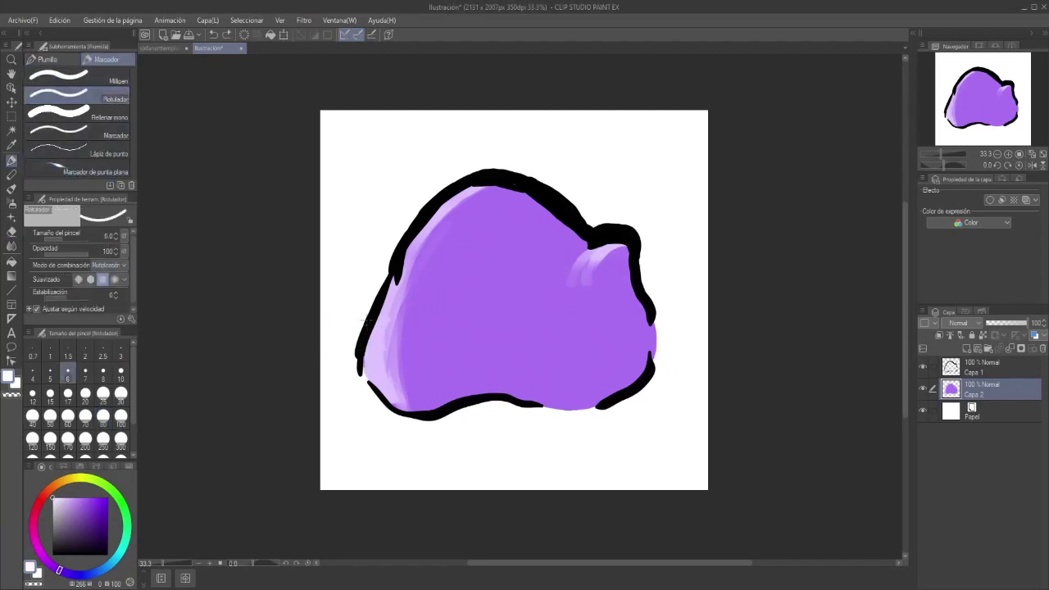
pyautogui.click(125, 84)
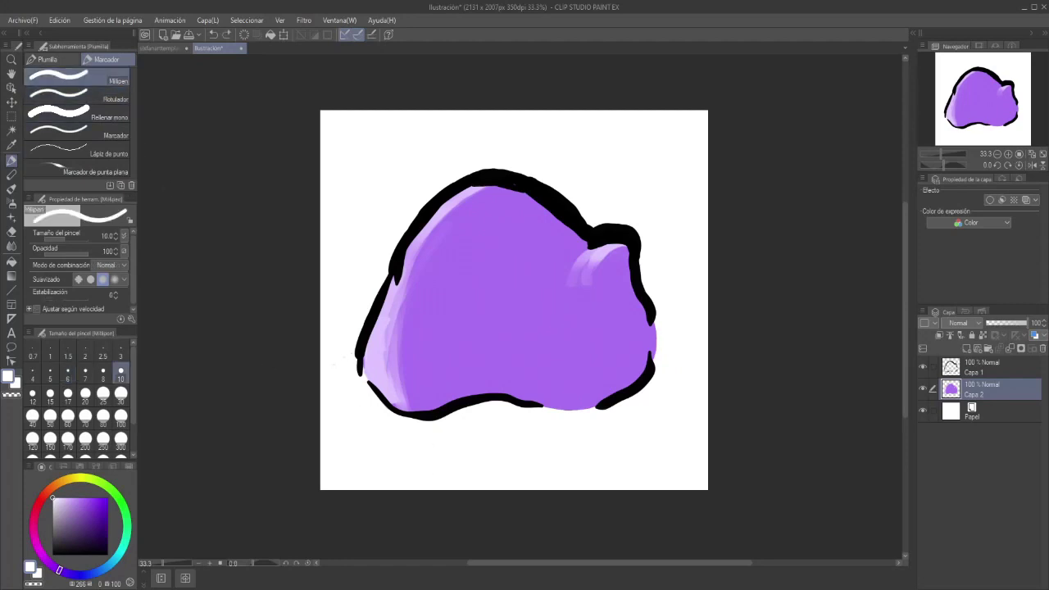
pyautogui.click(86, 393)
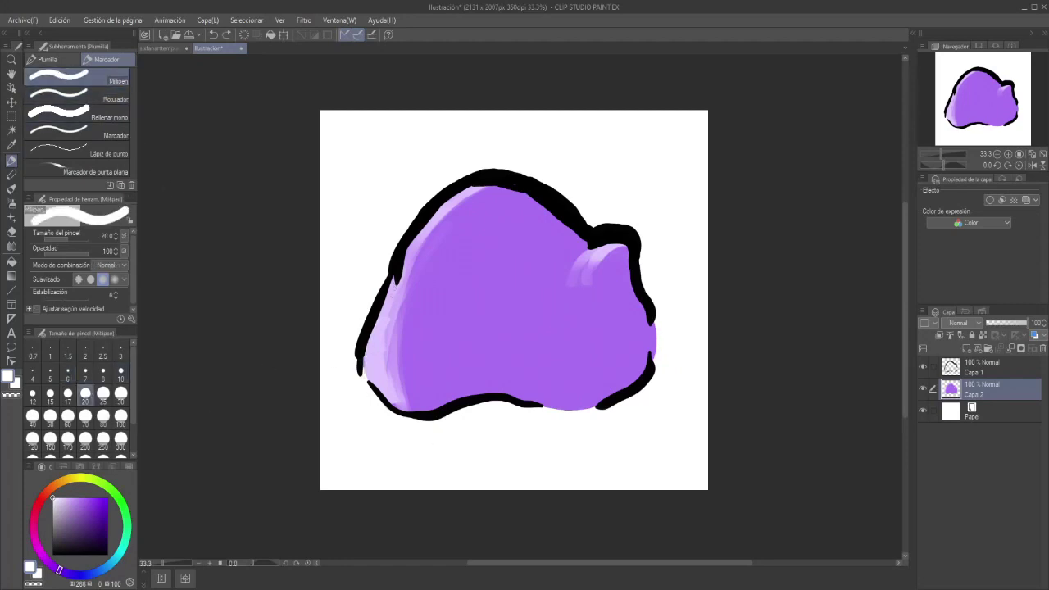
pyautogui.moveTo(410, 261); pyautogui.dragTo(450, 200)
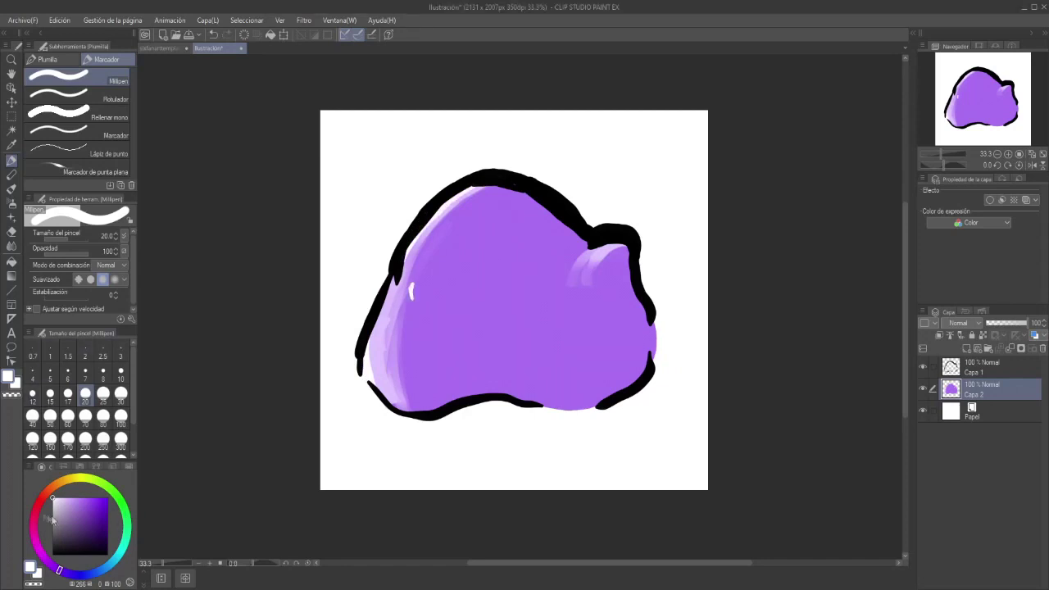
# Step: Draw three short red blush strokes on each cheek
pyautogui.click(39, 500)
pyautogui.click(107, 498)
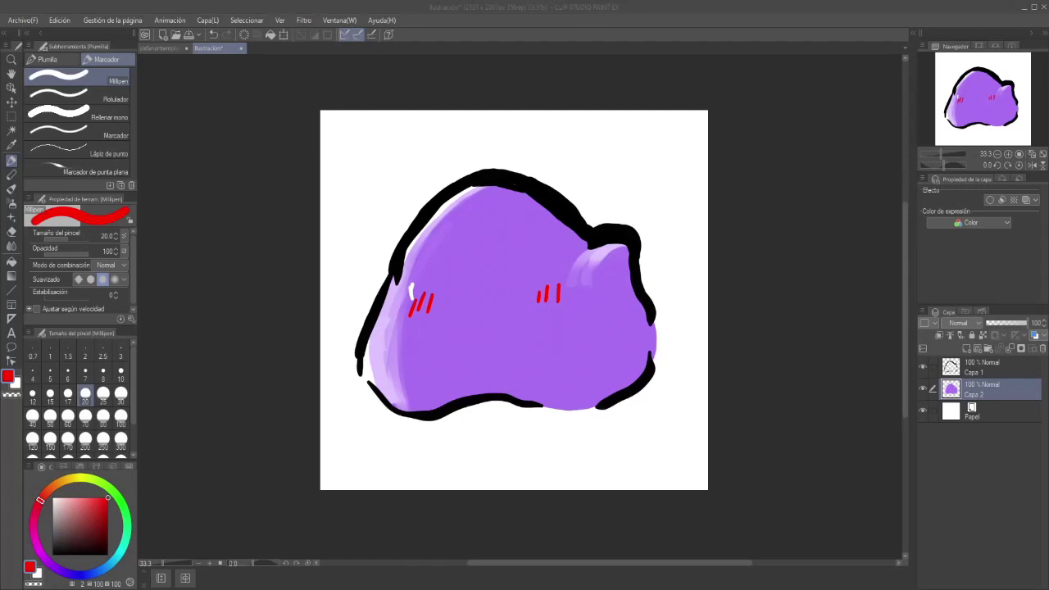
# Step: Draw two black dot eyes and a curved smile on a new layer above Capa 2 with the Milipen at size 6
pyautogui.click(54, 555)
pyautogui.click(68, 373)
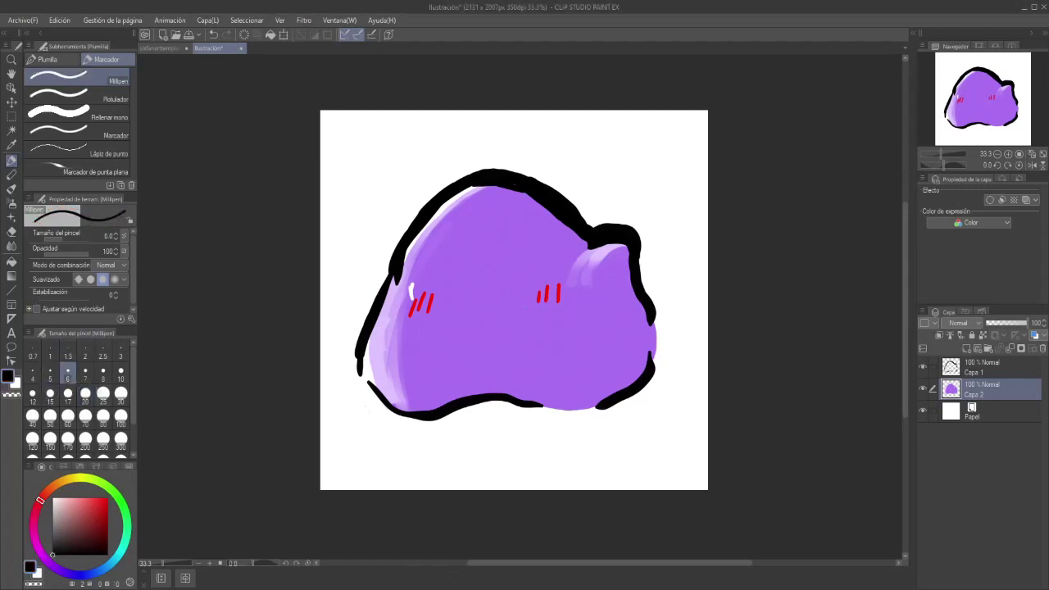
pyautogui.click(967, 349)
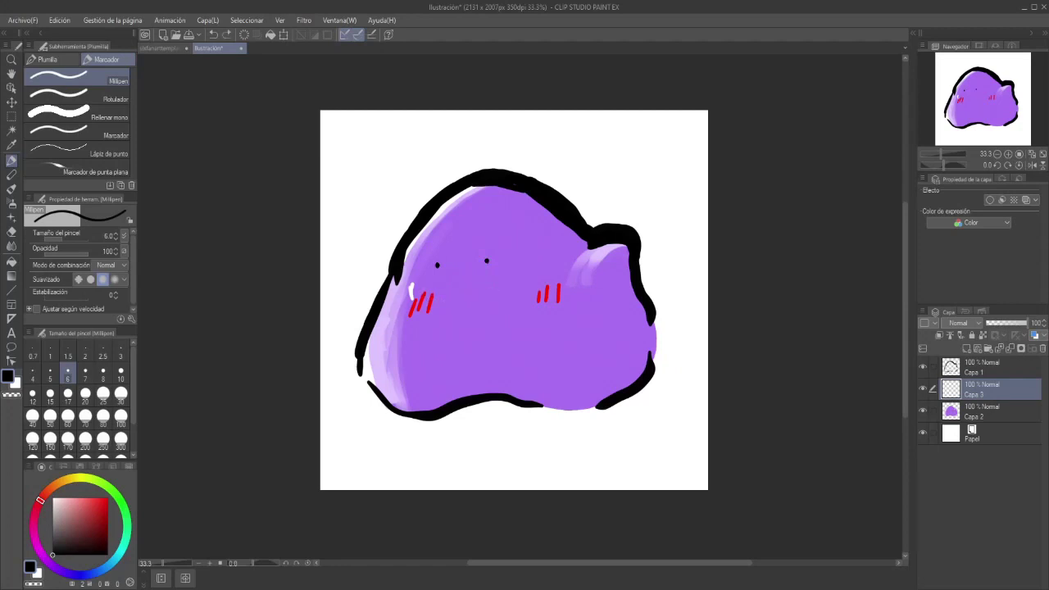
pyautogui.moveTo(431, 288)
pyautogui.mouseDown()
pyautogui.moveTo(497, 287)
pyautogui.moveTo(507, 274)
pyautogui.mouseUp()
pyautogui.hotkey('ctrl', 'z')
# Step: Try to select the eyes and mouth with a rectangular selection and move them across the body
pyautogui.press('m')
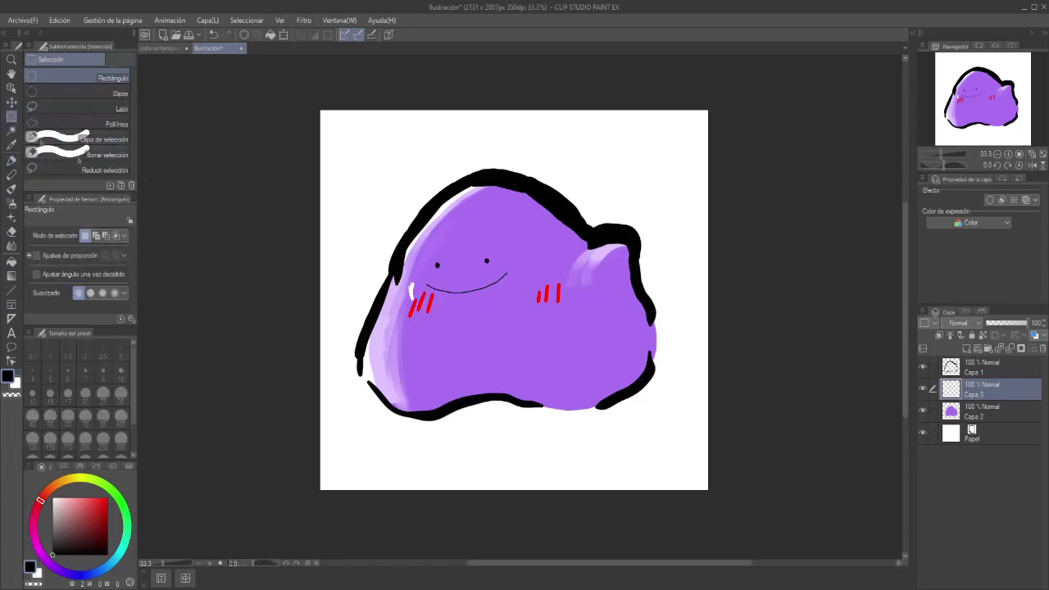
pyautogui.moveTo(410, 239); pyautogui.dragTo(561, 323)
pyautogui.click(12, 72)
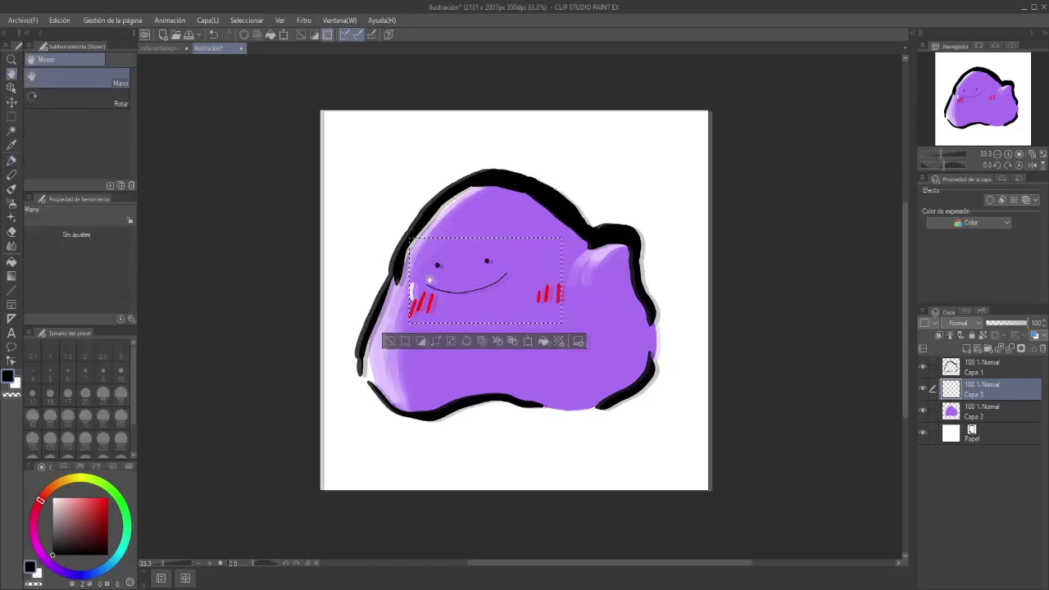
pyautogui.moveTo(16, 72); pyautogui.dragTo(29, 69)
pyautogui.click(13, 104)
pyautogui.click(86, 100)
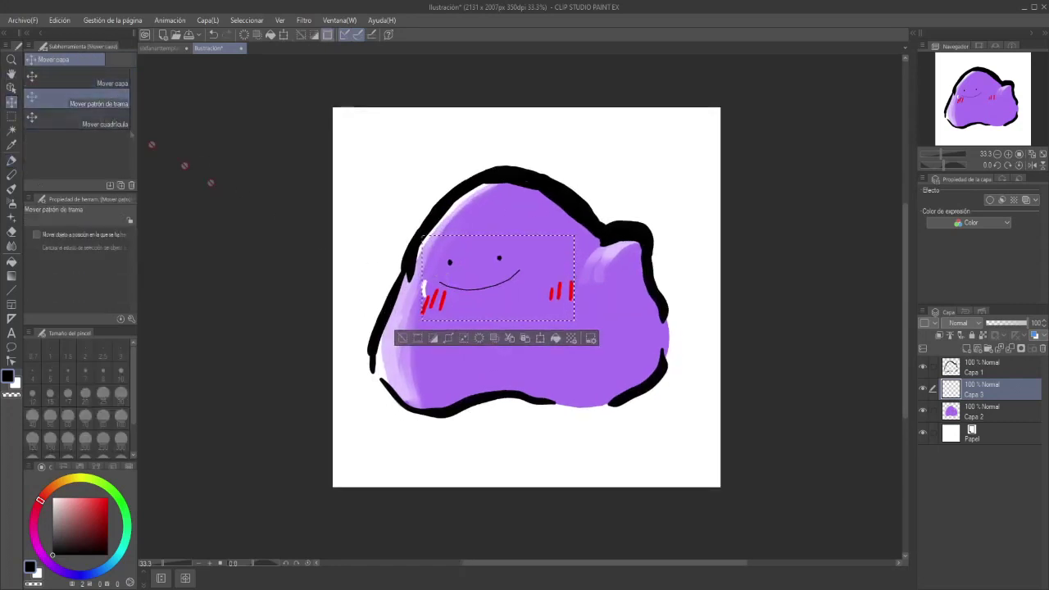
pyautogui.press('m')
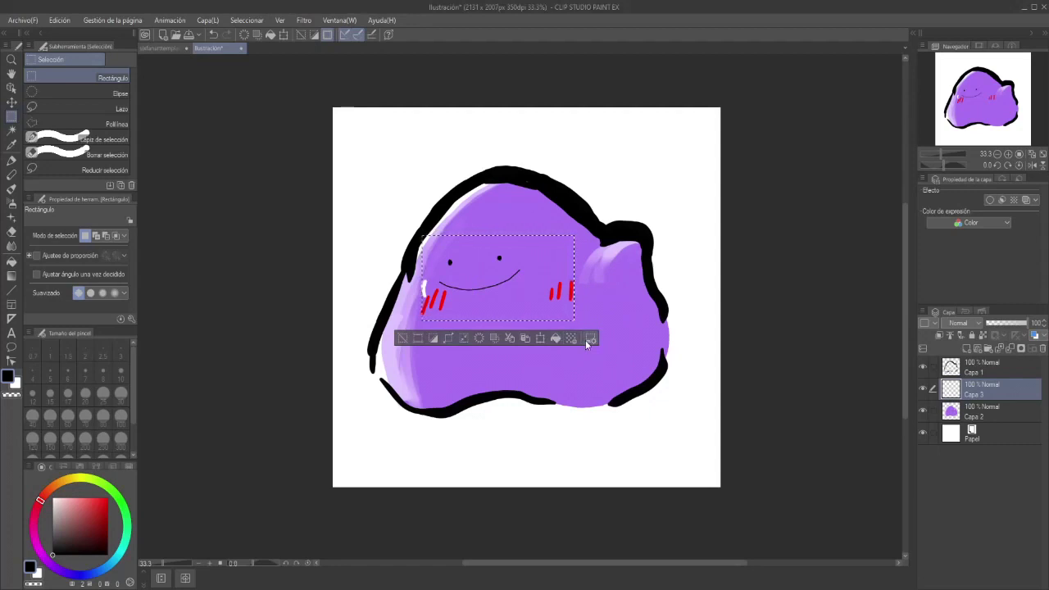
pyautogui.moveTo(568, 255); pyautogui.dragTo(537, 259)
pyautogui.moveTo(431, 252); pyautogui.dragTo(522, 315)
pyautogui.moveTo(462, 241); pyautogui.dragTo(321, 315)
pyautogui.moveTo(398, 218); pyautogui.dragTo(291, 297)
pyautogui.click(253, 313)
# Step: Enlarge and round out the left eye with the black Milipen at size 6
pyautogui.scroll(2, 722, 236)
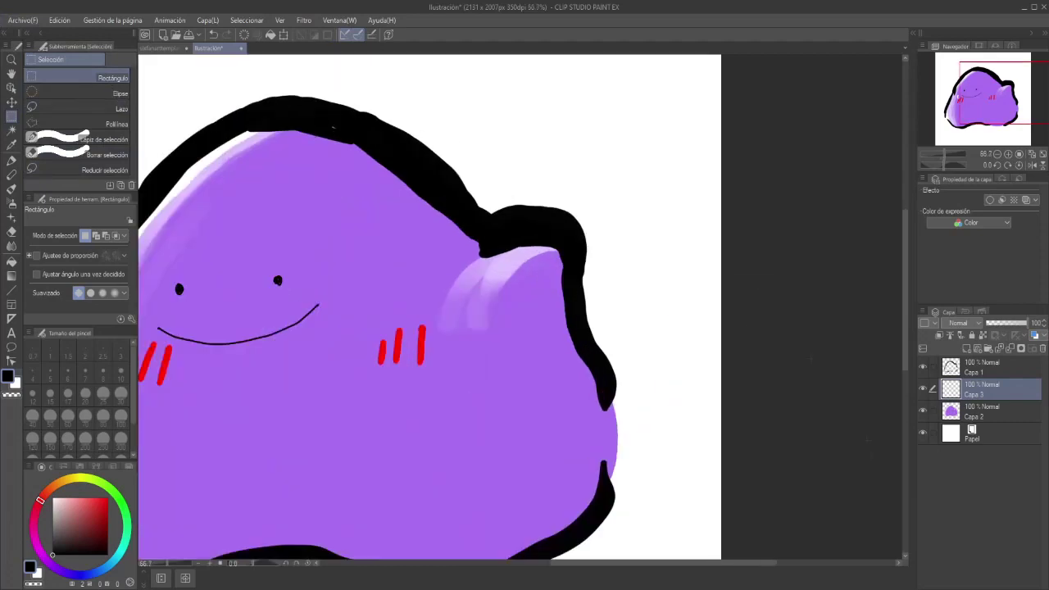
pyautogui.moveTo(394, 345); pyautogui.dragTo(542, 345)
pyautogui.scroll(2, 542, 345)
pyautogui.scroll(3, 521, 307)
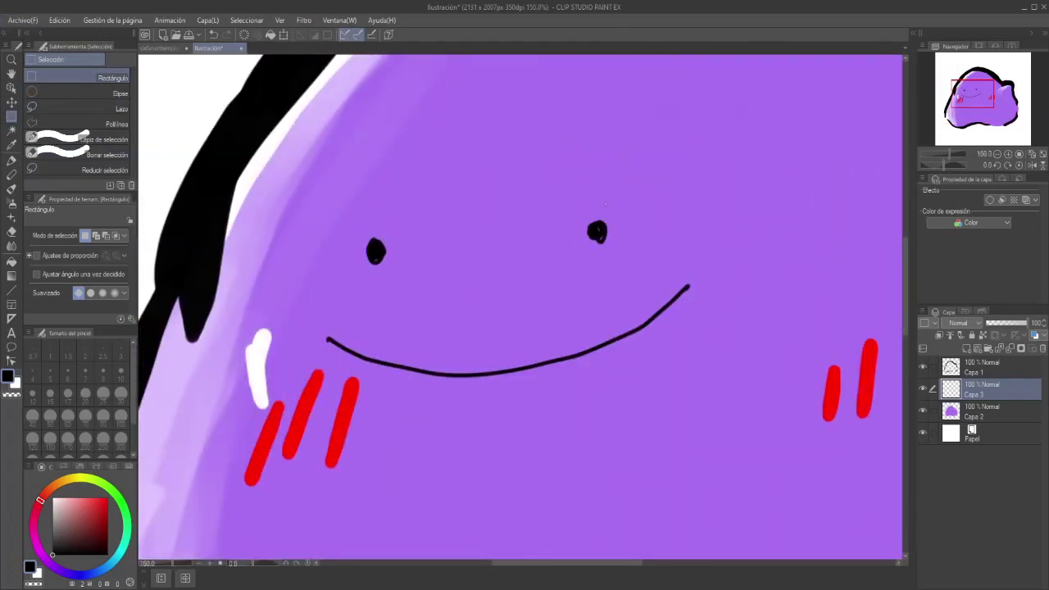
pyautogui.moveTo(376, 251); pyautogui.dragTo(486, 320)
pyautogui.hotkey('ctrl', 'z')
pyautogui.press('p')
pyautogui.press('p')
pyautogui.moveTo(374, 260); pyautogui.dragTo(387, 246)
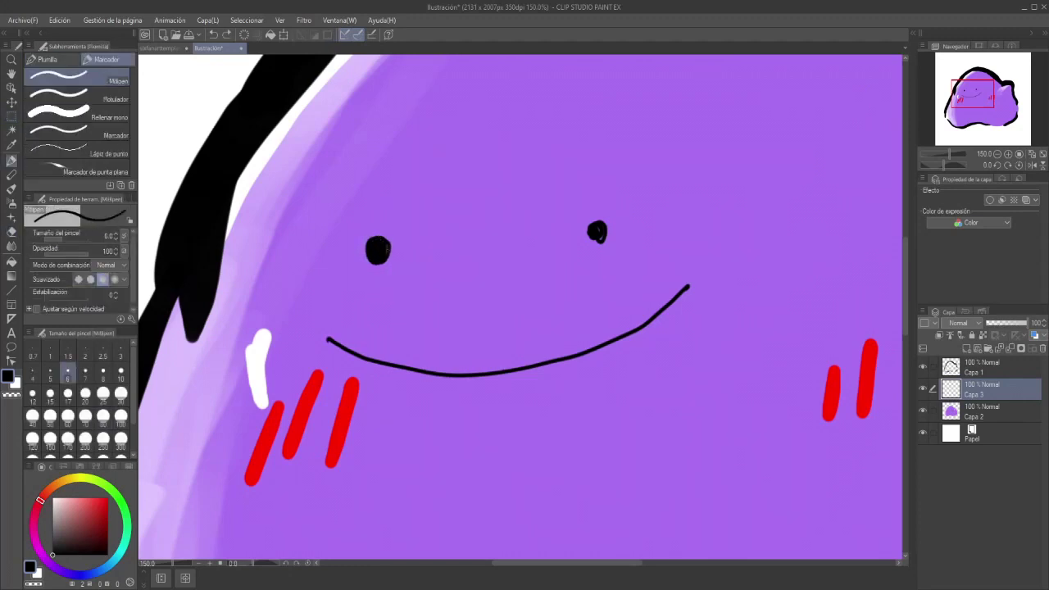
# Step: Round out the right eye in black so it matches the left one
pyautogui.moveTo(596, 231); pyautogui.dragTo(594, 244)
pyautogui.hotkey('ctrl', 'z')
pyautogui.scroll(3, 599, 232)
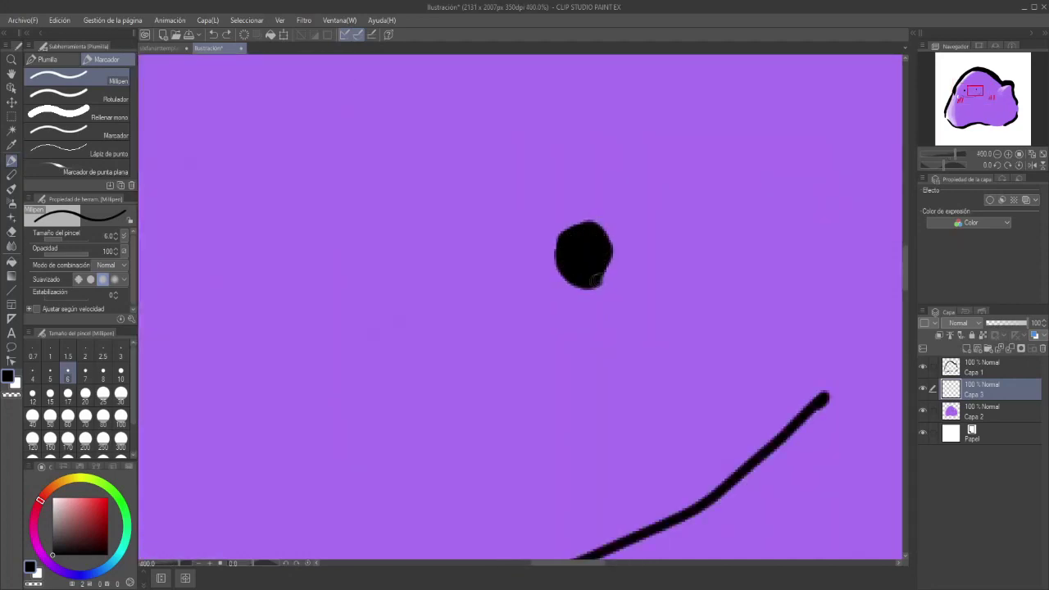
pyautogui.scroll(-4, 541, 312)
pyautogui.scroll(3, 541, 311)
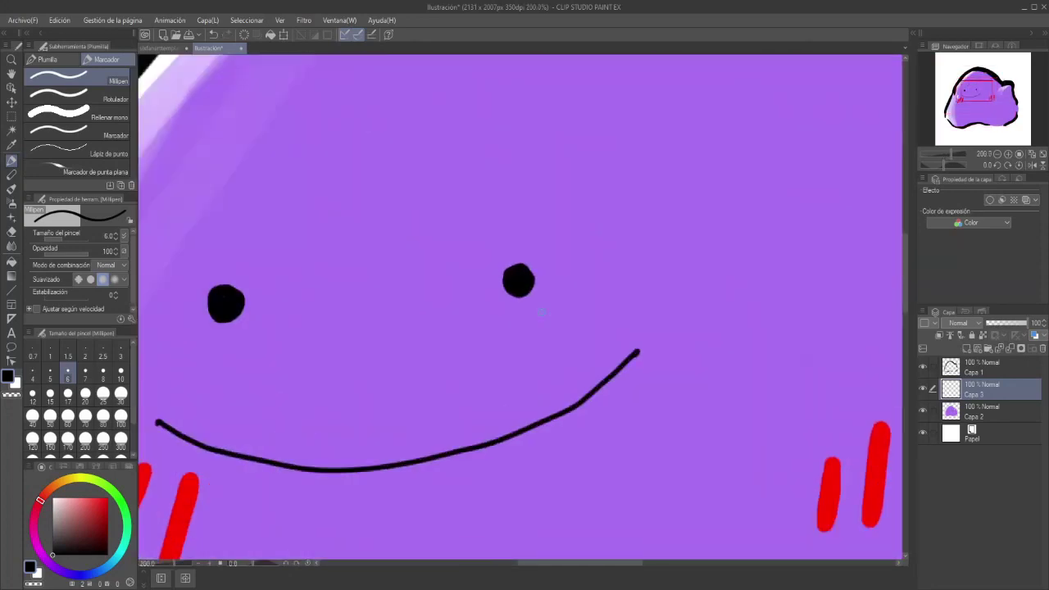
pyautogui.scroll(2, 541, 312)
pyautogui.scroll(2, 467, 241)
pyautogui.moveTo(450, 253)
pyautogui.mouseDown()
pyautogui.moveTo(498, 221)
pyautogui.moveTo(502, 275)
pyautogui.mouseUp()
pyautogui.scroll(-6, 491, 211)
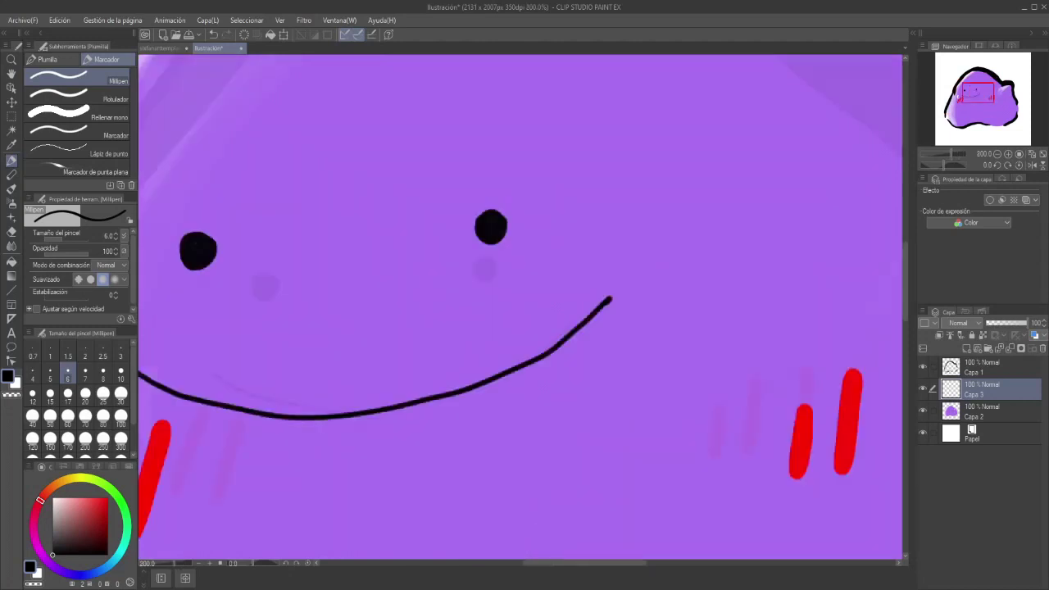
# Step: Add a new layer and place it between Capa 2 and Papel
pyautogui.scroll(2, 647, 221)
pyautogui.click(966, 348)
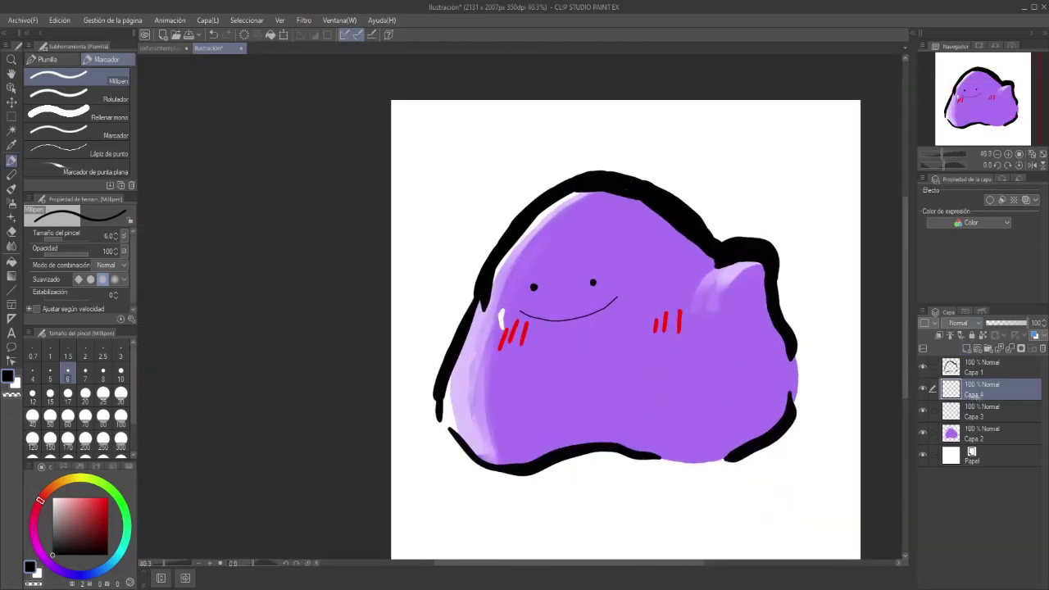
pyautogui.moveTo(971, 393); pyautogui.dragTo(953, 443)
# Step: Paint a pale yellow diagonal stripe behind the body's lower-left side with the Milipen at size 80
pyautogui.click(46, 558)
pyautogui.click(63, 499)
pyautogui.click(69, 481)
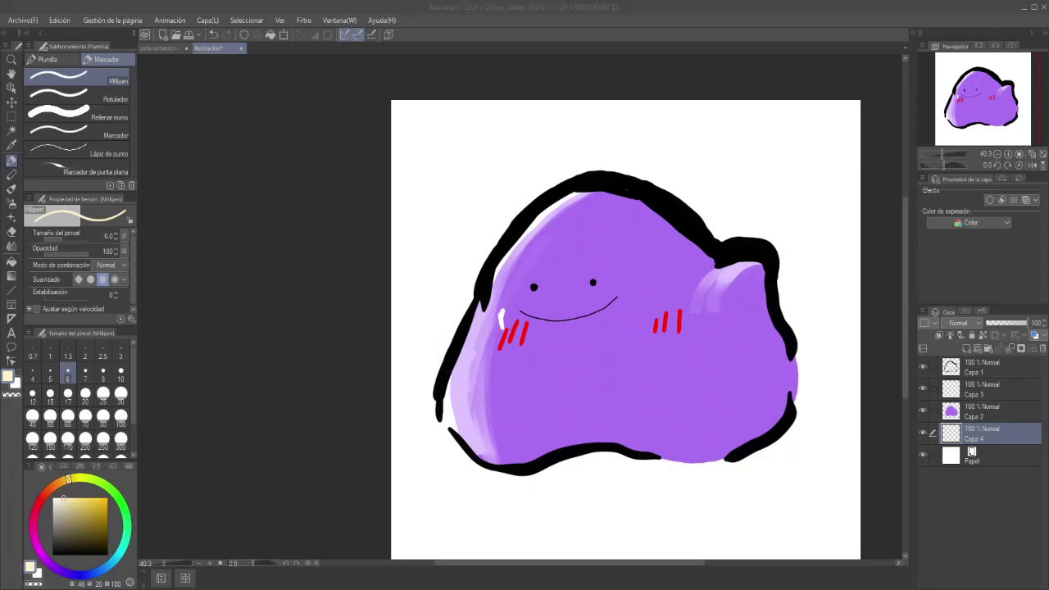
pyautogui.scroll(-1, 626, 329)
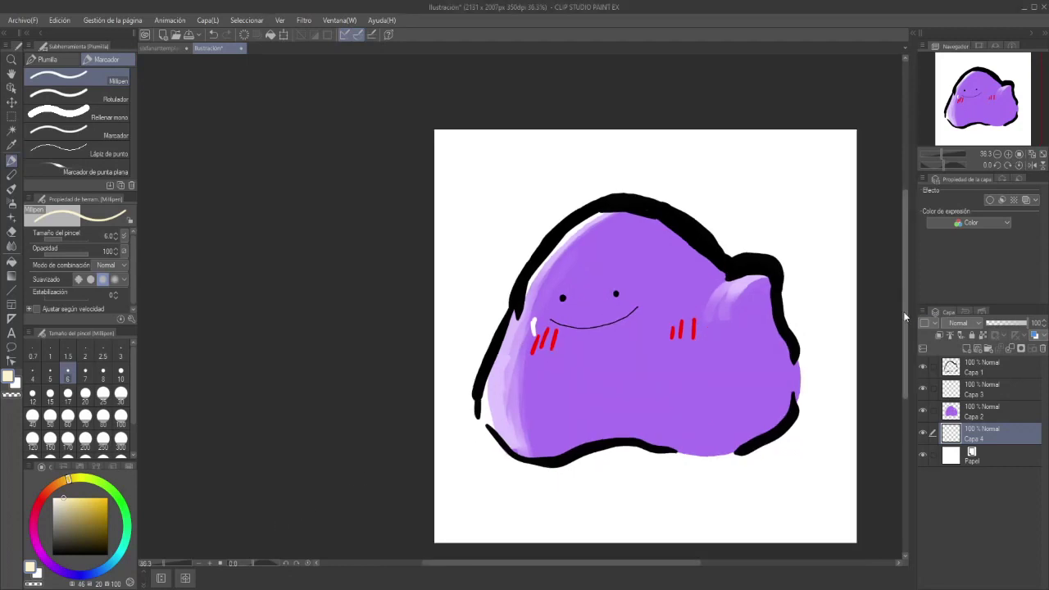
pyautogui.scroll(1, 626, 330)
pyautogui.click(79, 498)
pyautogui.click(103, 415)
pyautogui.moveTo(448, 423)
pyautogui.mouseDown()
pyautogui.moveTo(410, 418)
pyautogui.moveTo(459, 492)
pyautogui.moveTo(436, 443)
pyautogui.mouseUp()
# Step: Paint parallel light green, blue and pink diagonal stripes below the yellow one, passing behind the body
pyautogui.click(107, 486)
pyautogui.moveTo(406, 504); pyautogui.dragTo(633, 410)
pyautogui.click(88, 573)
pyautogui.moveTo(455, 541)
pyautogui.mouseDown()
pyautogui.moveTo(709, 430)
pyautogui.moveTo(520, 546)
pyautogui.moveTo(714, 455)
pyautogui.moveTo(588, 513)
pyautogui.moveTo(861, 344)
pyautogui.moveTo(876, 360)
pyautogui.mouseUp()
pyautogui.click(36, 510)
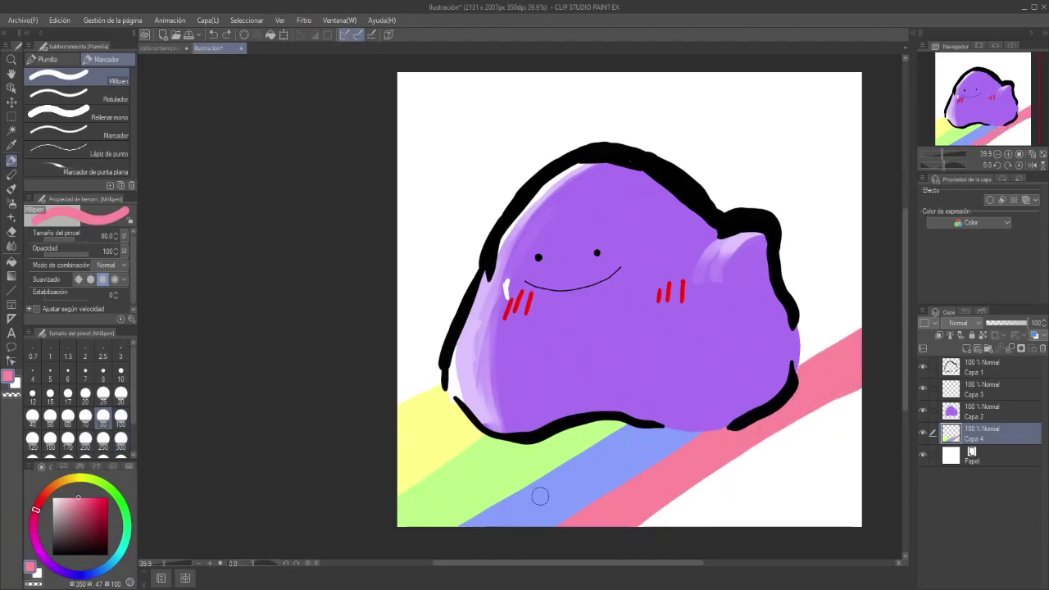
# Step: Paint a turquoise diagonal stripe directly below the pink one
pyautogui.moveTo(83, 480)
pyautogui.mouseDown()
pyautogui.moveTo(77, 573)
pyautogui.moveTo(122, 501)
pyautogui.moveTo(125, 539)
pyautogui.mouseUp()
pyautogui.moveTo(643, 526)
pyautogui.mouseDown()
pyautogui.moveTo(860, 406)
pyautogui.moveTo(666, 547)
pyautogui.moveTo(639, 534)
pyautogui.moveTo(858, 412)
pyautogui.moveTo(853, 402)
pyautogui.moveTo(858, 428)
pyautogui.mouseUp()
pyautogui.hotkey('ctrl', 'z')
pyautogui.hotkey('ctrl', 'z')
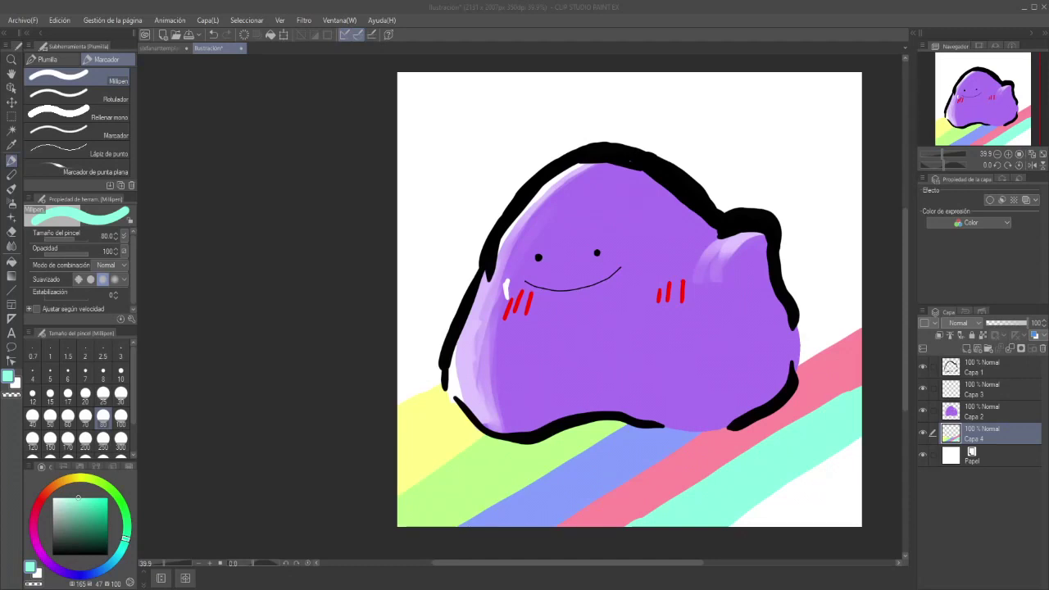
# Step: Fill the canvas's lower-right corner below the turquoise stripe with purple
pyautogui.click(61, 573)
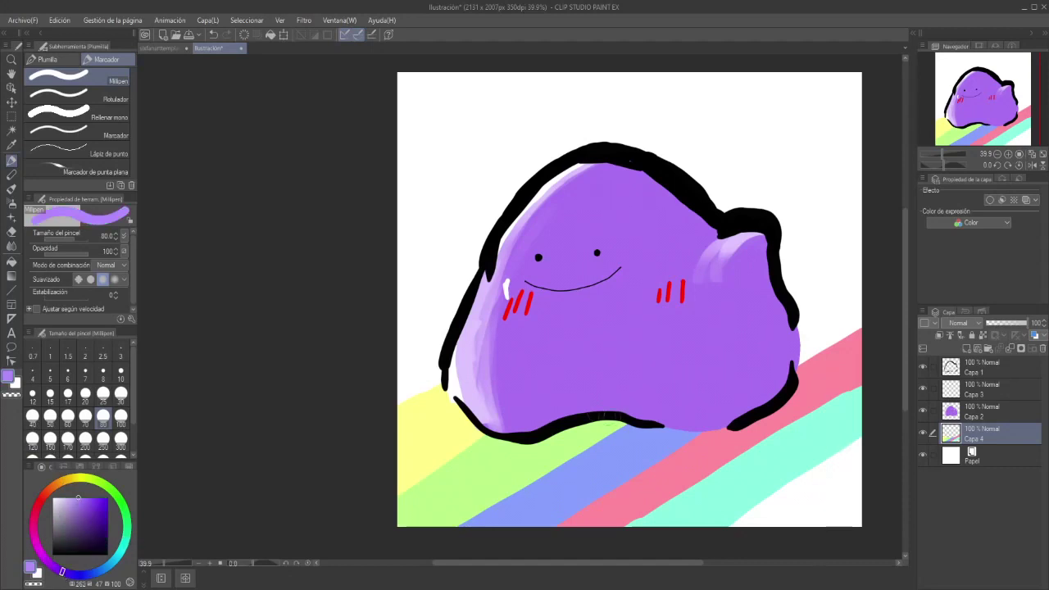
pyautogui.moveTo(741, 514)
pyautogui.mouseDown()
pyautogui.moveTo(861, 440)
pyautogui.moveTo(793, 518)
pyautogui.mouseUp()
pyautogui.moveTo(869, 469)
pyautogui.mouseDown()
pyautogui.moveTo(804, 497)
pyautogui.moveTo(836, 490)
pyautogui.moveTo(857, 524)
pyautogui.mouseUp()
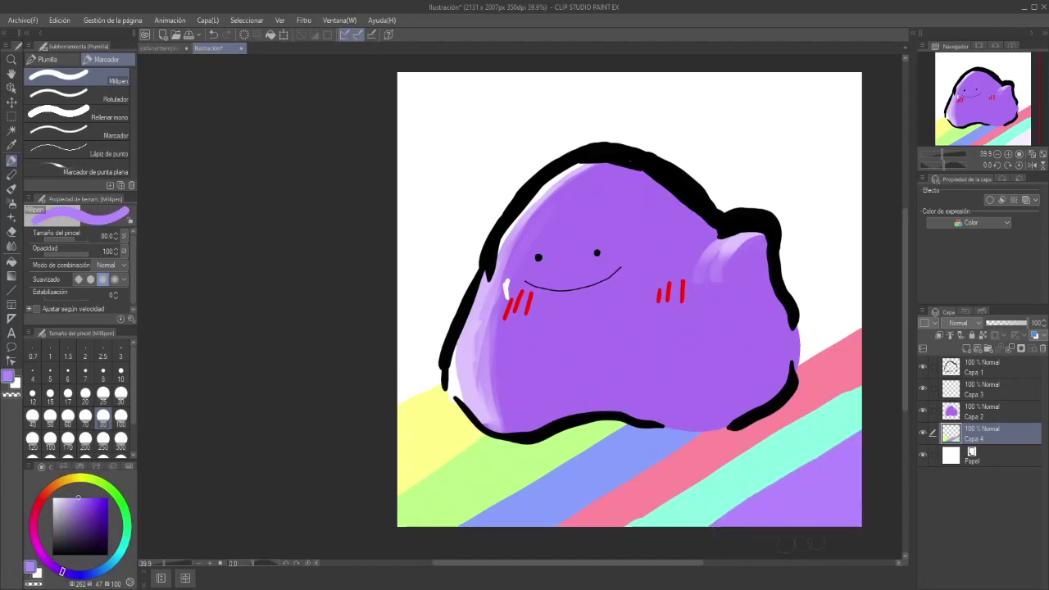
# Step: Sample the blue stripe's color and continue that stripe on the right side of the body, above the pink one
pyautogui.click(12, 144)
pyautogui.click(644, 438)
pyautogui.click(12, 161)
pyautogui.moveTo(805, 372); pyautogui.dragTo(862, 321)
pyautogui.hotkey('ctrl', 'z')
pyautogui.moveTo(801, 359)
pyautogui.mouseDown()
pyautogui.moveTo(870, 308)
pyautogui.moveTo(812, 349)
pyautogui.moveTo(861, 297)
pyautogui.mouseUp()
pyautogui.moveTo(802, 330); pyautogui.dragTo(861, 285)
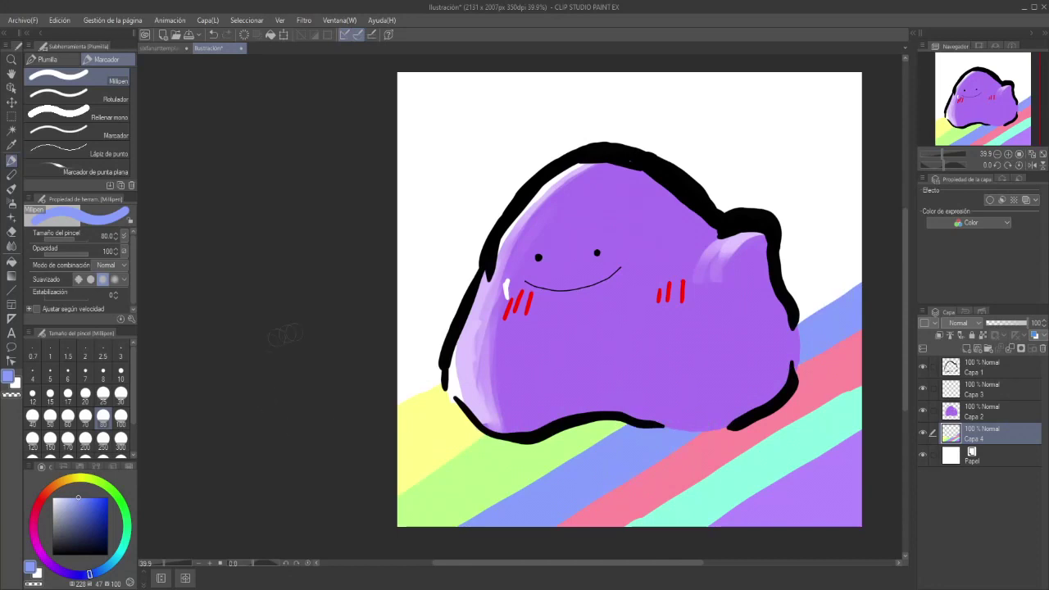
# Step: Erase the purple in the canvas's lower-right corner and straighten the yellow stripe's upper edge with the transparent color
pyautogui.press('x')
pyautogui.moveTo(828, 502); pyautogui.dragTo(824, 535)
pyautogui.moveTo(412, 392); pyautogui.dragTo(438, 405)
# Step: Sample the light green stripe's color and continue that stripe to the right of the body, above the blue one
pyautogui.click(11, 145)
pyautogui.click(484, 480)
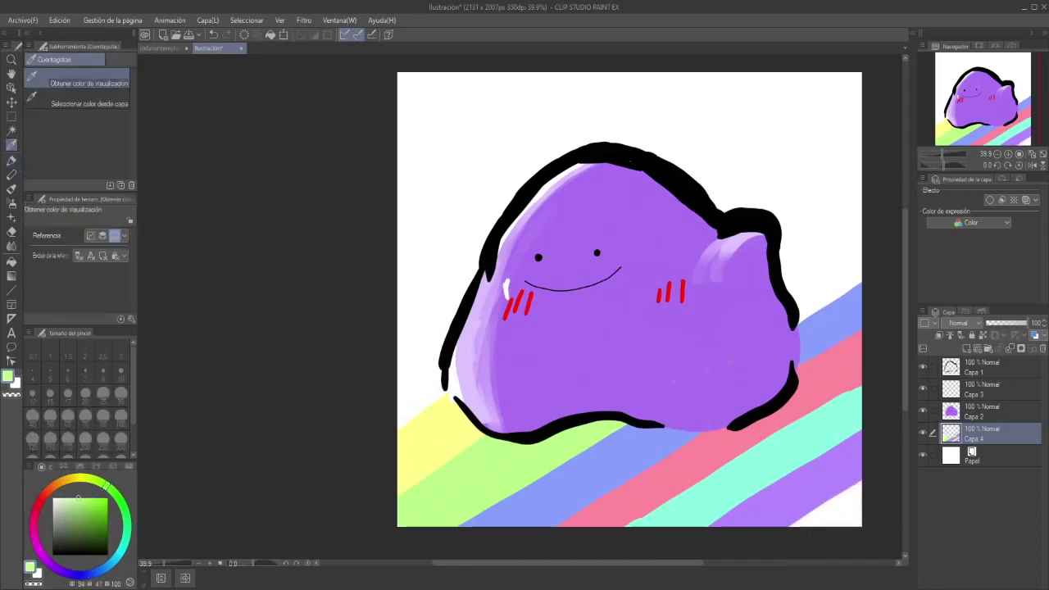
pyautogui.click(11, 161)
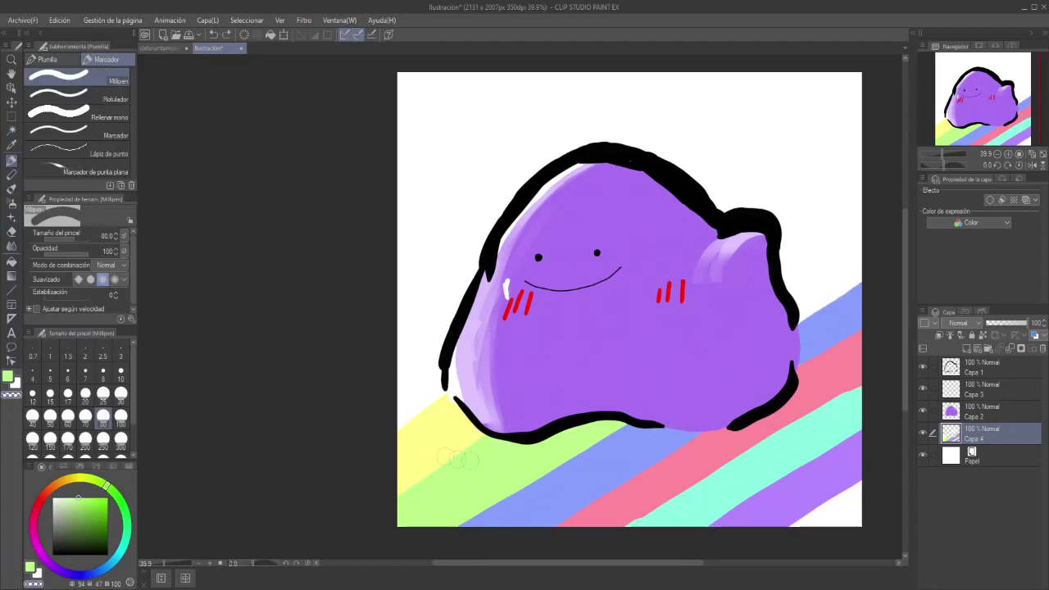
pyautogui.press('i')
pyautogui.press('p')
pyautogui.moveTo(803, 310)
pyautogui.mouseDown()
pyautogui.moveTo(860, 272)
pyautogui.moveTo(832, 269)
pyautogui.moveTo(861, 251)
pyautogui.mouseUp()
# Step: Sample the yellow, continue its stripe above the green one on the body's right side, and touch up the green edge
pyautogui.keyDown('alt'); pyautogui.click(455, 433); pyautogui.keyUp('alt')
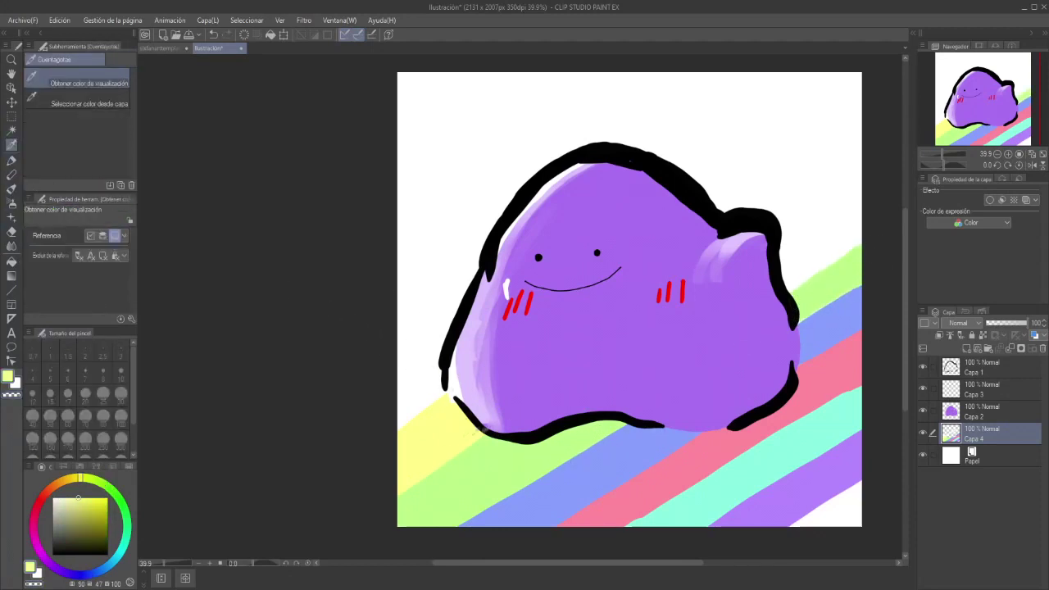
pyautogui.moveTo(787, 275)
pyautogui.mouseDown()
pyautogui.moveTo(858, 238)
pyautogui.moveTo(877, 197)
pyautogui.mouseUp()
pyautogui.moveTo(793, 283); pyautogui.dragTo(859, 252)
pyautogui.press('e')
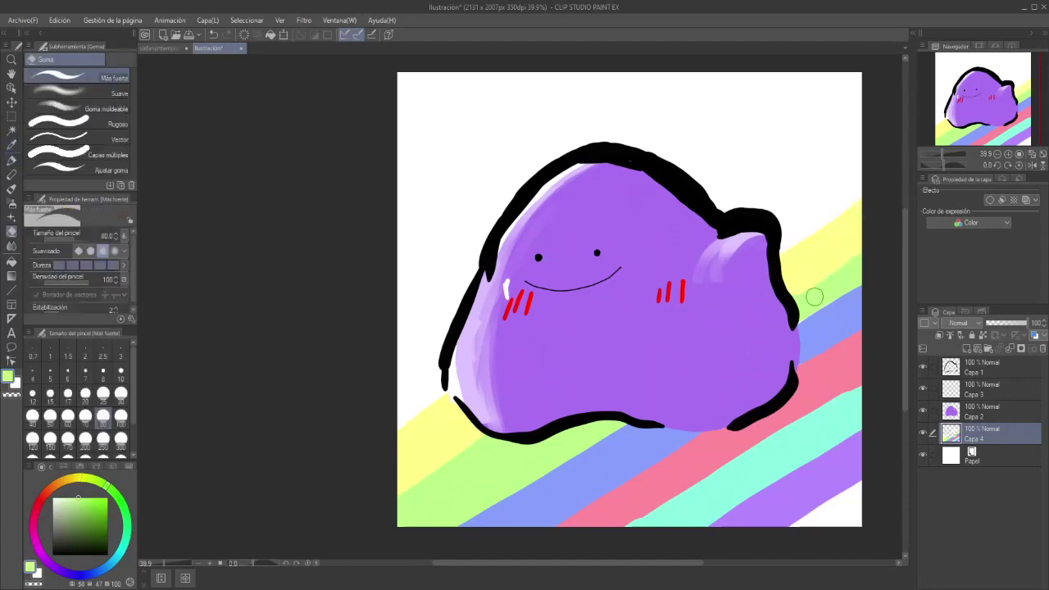
pyautogui.moveTo(802, 297); pyautogui.dragTo(858, 264)
pyautogui.hotkey('ctrl', 'z')
pyautogui.press('p')
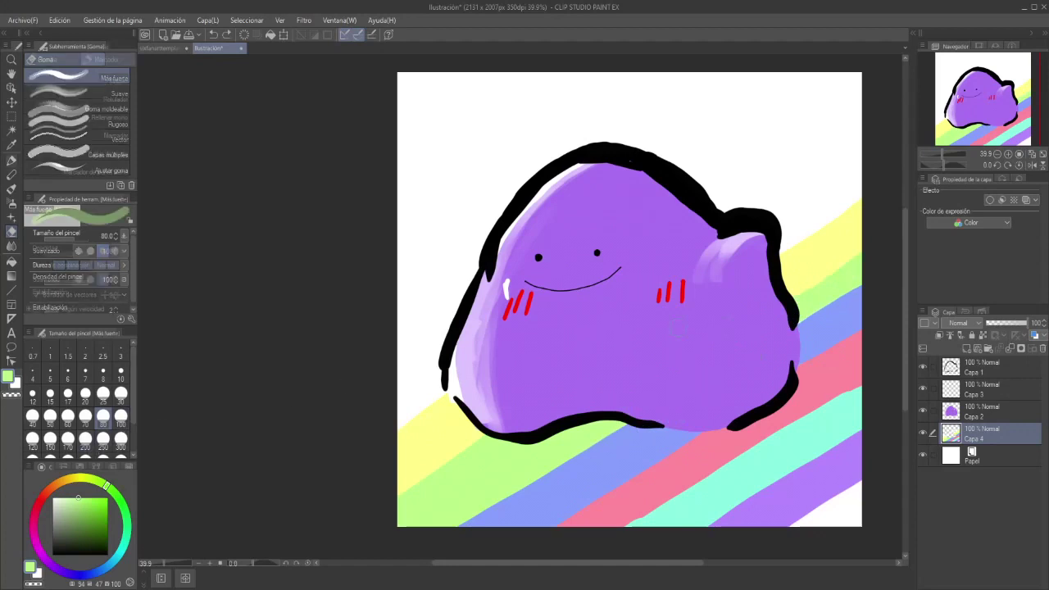
pyautogui.hotkey('ctrl', 'z')
pyautogui.hotkey('ctrl', 'z')
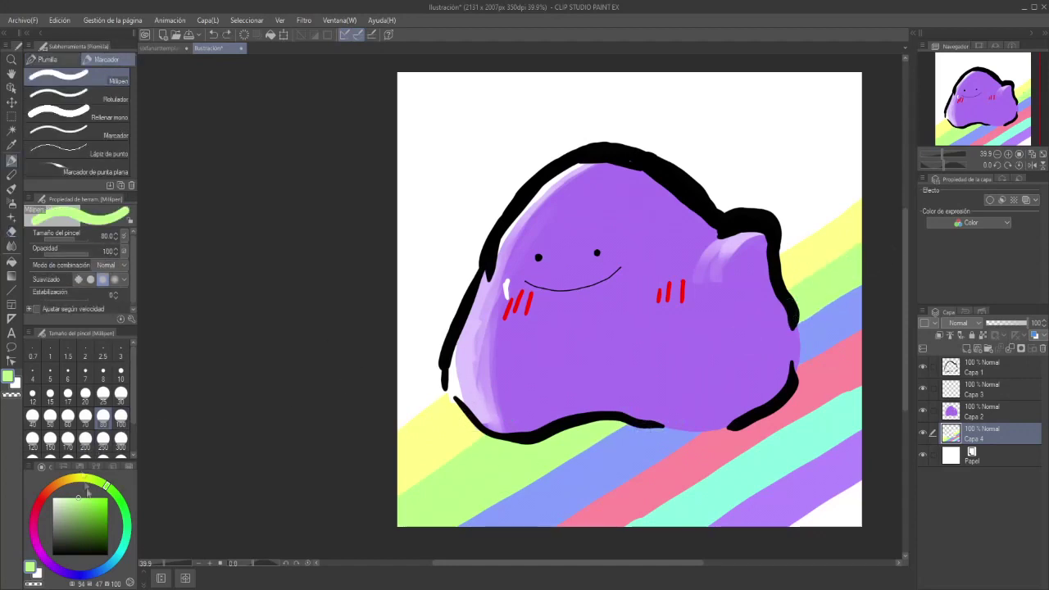
# Step: Add a new layer above the stripes and try a pencil stroke beside the body's upper-left outline
pyautogui.click(968, 349)
pyautogui.click(47, 60)
pyautogui.click(105, 60)
pyautogui.click(11, 175)
pyautogui.moveTo(464, 205); pyautogui.dragTo(432, 262)
pyautogui.hotkey('ctrl', 'z')
pyautogui.hotkey('ctrl', 'z')
# Step: Paint a dark blue cloudy sky around the upper body with the Ruido pastel brush at size 300
pyautogui.click(103, 569)
pyautogui.click(107, 538)
pyautogui.click(103, 418)
pyautogui.click(120, 437)
pyautogui.moveTo(447, 189)
pyautogui.mouseDown()
pyautogui.moveTo(433, 164)
pyautogui.moveTo(426, 377)
pyautogui.moveTo(443, 106)
pyautogui.moveTo(550, 174)
pyautogui.moveTo(418, 263)
pyautogui.moveTo(738, 98)
pyautogui.moveTo(799, 135)
pyautogui.mouseUp()
pyautogui.moveTo(743, 189)
pyautogui.mouseDown()
pyautogui.moveTo(820, 213)
pyautogui.moveTo(533, 156)
pyautogui.moveTo(435, 377)
pyautogui.mouseUp()
pyautogui.moveTo(800, 164)
pyautogui.mouseDown()
pyautogui.moveTo(792, 254)
pyautogui.moveTo(418, 336)
pyautogui.moveTo(869, 283)
pyautogui.mouseUp()
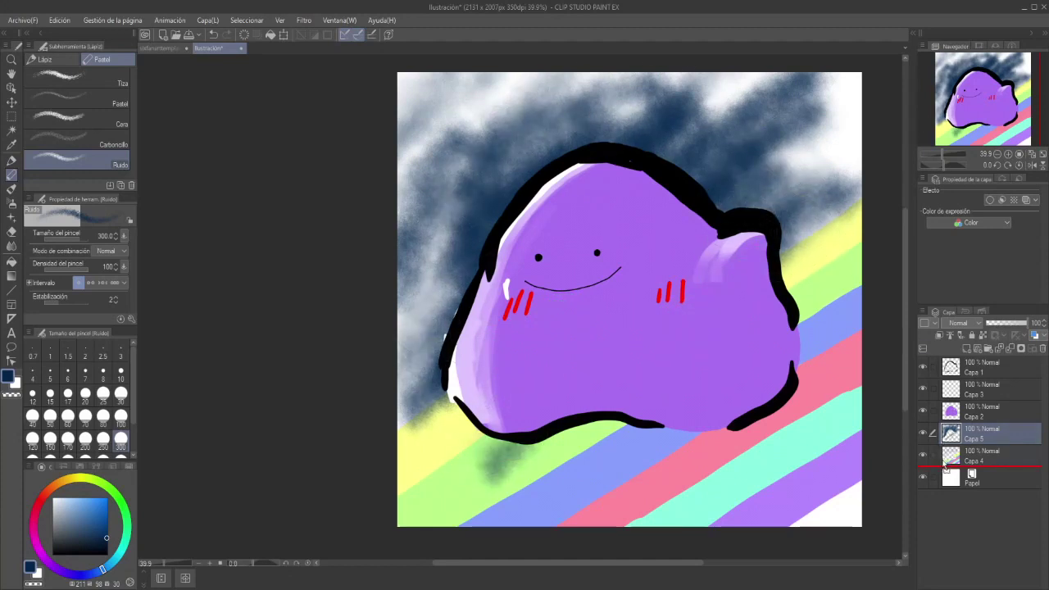
# Step: Try to move the dark sky layer beneath the stripes layer
pyautogui.moveTo(946, 468); pyautogui.dragTo(945, 465)
pyautogui.click(948, 435)
pyautogui.hotkey('ctrl', 'z')
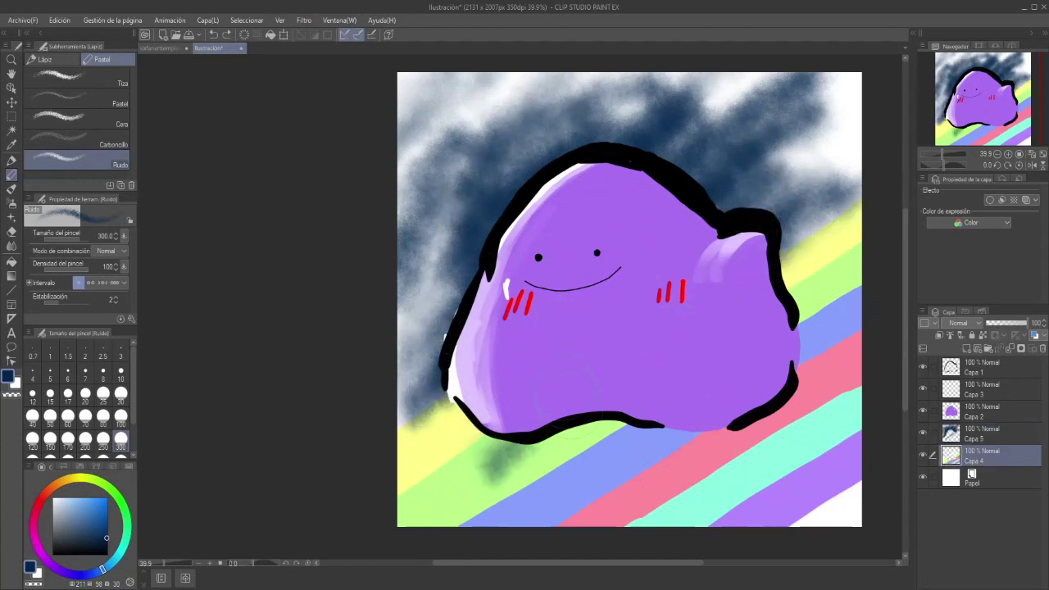
# Step: Fill the white gaps in the sky with medium and light blue clouds on the stripes layer, down to the yellow stripe
pyautogui.click(83, 514)
pyautogui.moveTo(419, 250)
pyautogui.mouseDown()
pyautogui.moveTo(414, 307)
pyautogui.moveTo(414, 217)
pyautogui.moveTo(381, 92)
pyautogui.moveTo(558, 75)
pyautogui.mouseUp()
pyautogui.moveTo(641, 96)
pyautogui.mouseDown()
pyautogui.moveTo(464, 82)
pyautogui.moveTo(771, 147)
pyautogui.moveTo(857, 174)
pyautogui.mouseUp()
pyautogui.click(69, 505)
pyautogui.moveTo(69, 505); pyautogui.dragTo(69, 499)
pyautogui.moveTo(414, 327)
pyautogui.mouseDown()
pyautogui.moveTo(420, 193)
pyautogui.moveTo(566, 94)
pyautogui.moveTo(763, 103)
pyautogui.moveTo(852, 160)
pyautogui.moveTo(844, 180)
pyautogui.mouseUp()
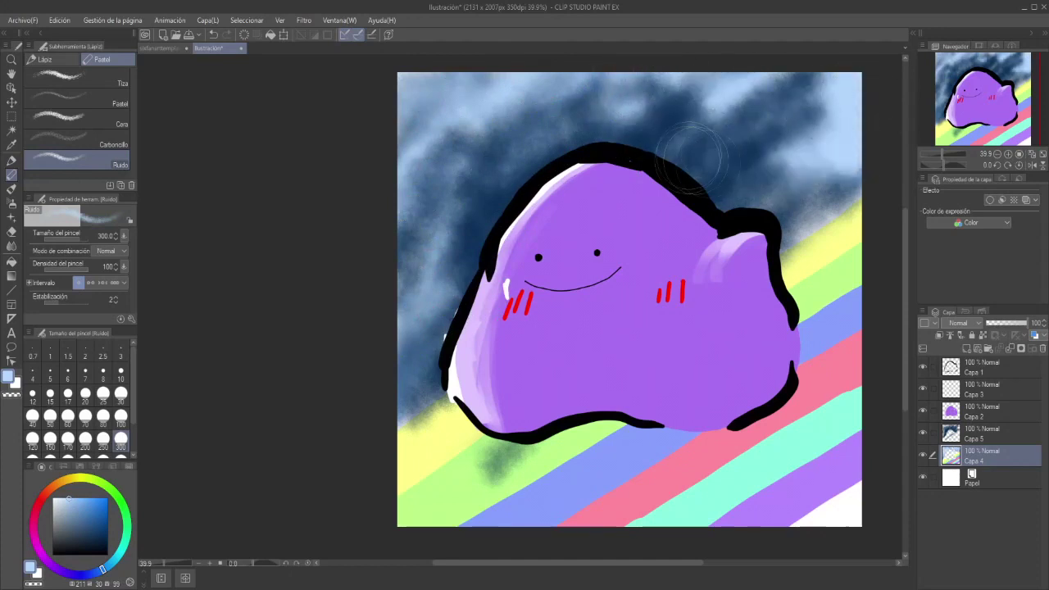
pyautogui.moveTo(400, 402); pyautogui.dragTo(435, 381)
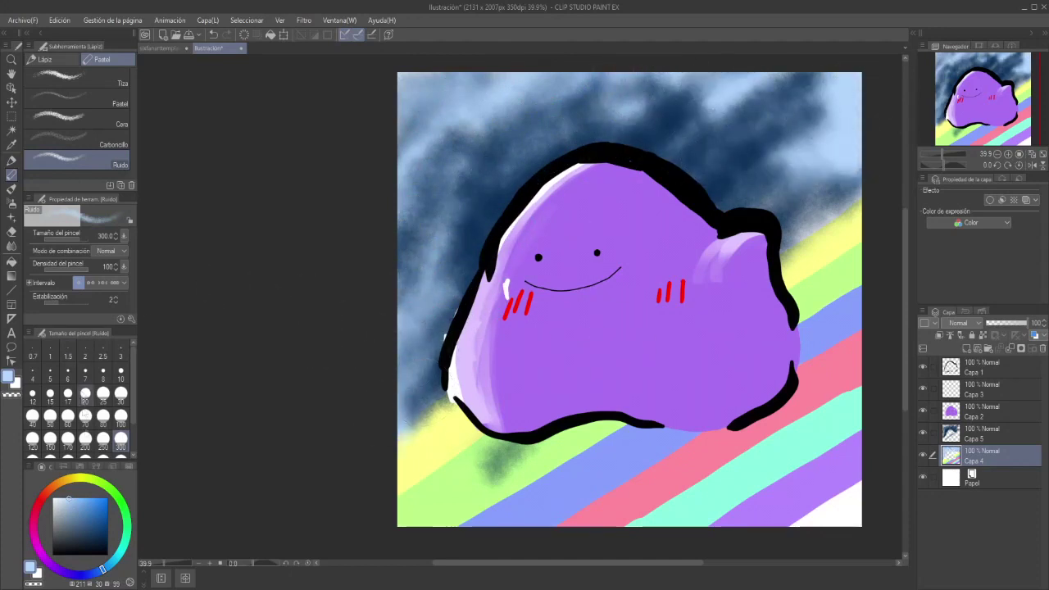
# Step: Dab very pale blue cloud highlights over the sky to the left of and above the body
pyautogui.click(64, 496)
pyautogui.moveTo(414, 189); pyautogui.dragTo(425, 148)
pyautogui.moveTo(526, 138); pyautogui.dragTo(551, 115)
pyautogui.moveTo(410, 201); pyautogui.dragTo(451, 225)
pyautogui.moveTo(721, 106)
pyautogui.mouseDown()
pyautogui.moveTo(771, 105)
pyautogui.moveTo(718, 95)
pyautogui.mouseUp()
pyautogui.click(103, 541)
pyautogui.moveTo(103, 541); pyautogui.dragTo(108, 556)
pyautogui.moveTo(418, 279); pyautogui.dragTo(435, 315)
pyautogui.hotkey('ctrl', 'z')
pyautogui.hotkey('ctrl', 'z')
pyautogui.hotkey('ctrl', 'z')
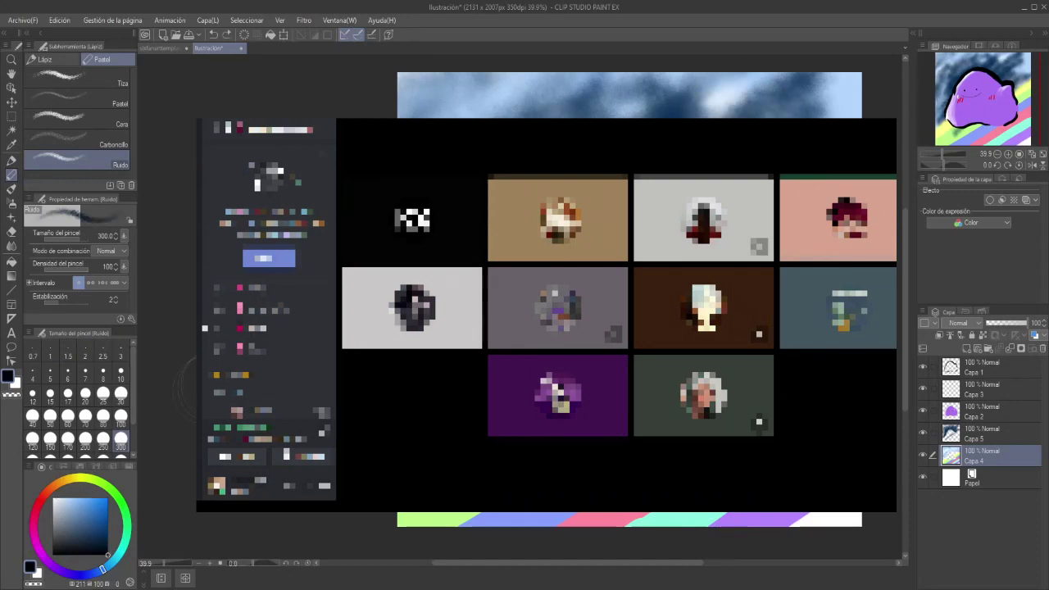
# Step: Spray white speckles over the sky on a new layer beneath the body, using the Rascar tono airbrush at size 300, and set its opacity to 43%
pyautogui.click(78, 98)
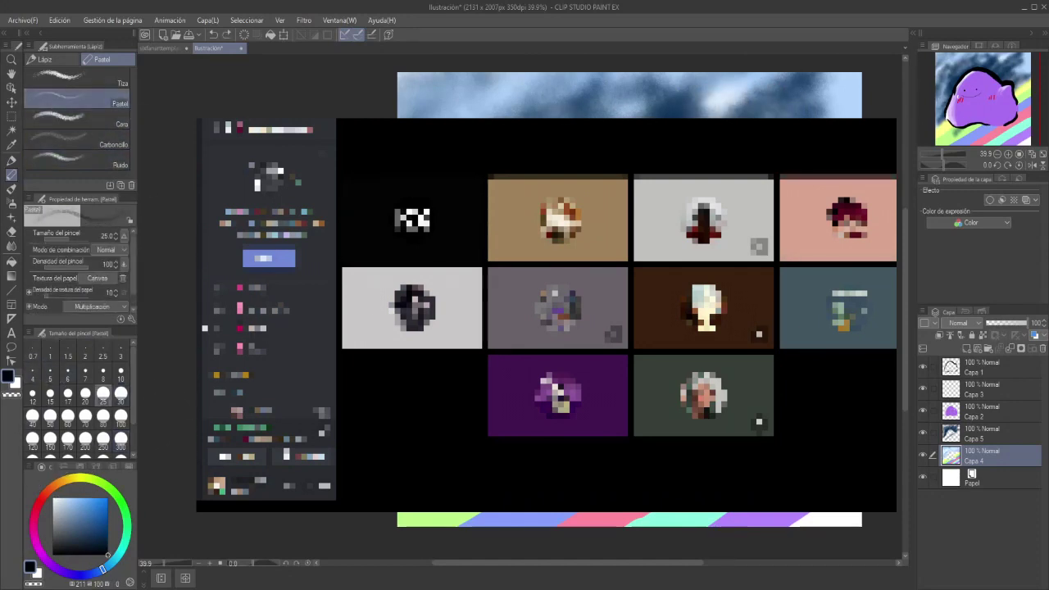
pyautogui.click(11, 203)
pyautogui.click(967, 348)
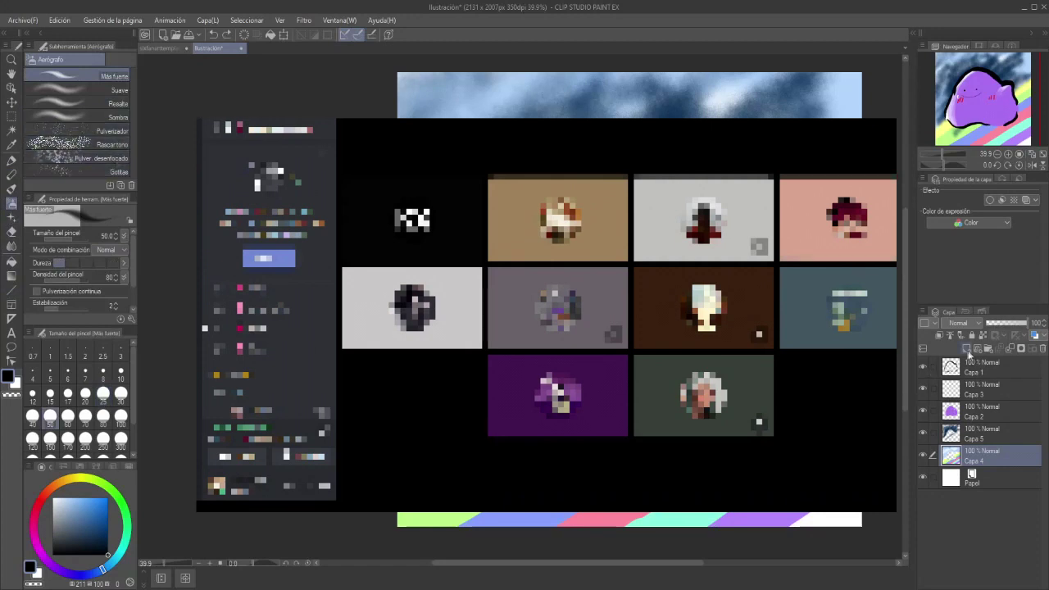
pyautogui.click(78, 144)
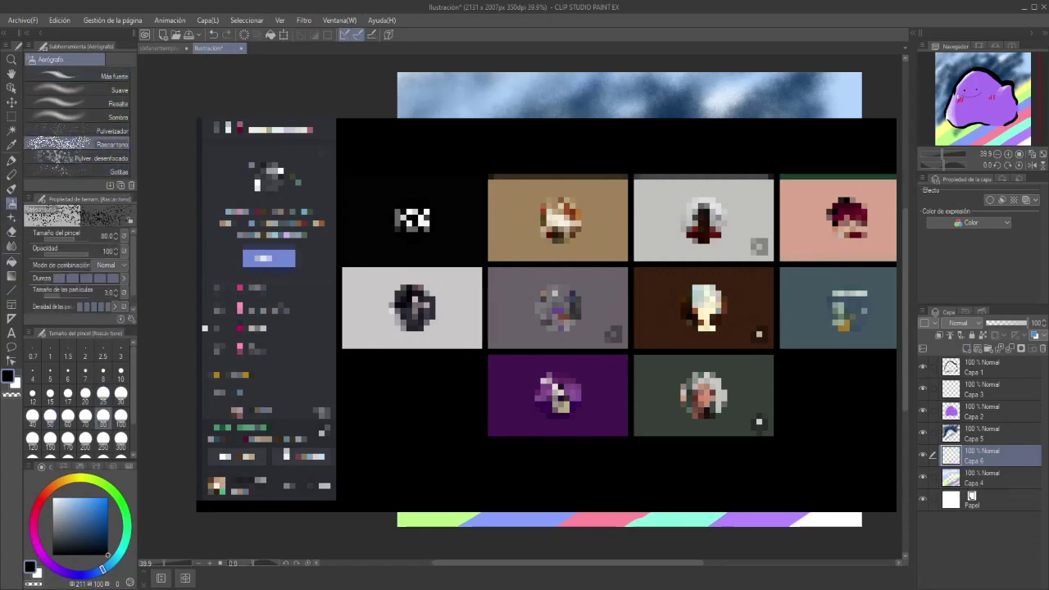
pyautogui.press('x')
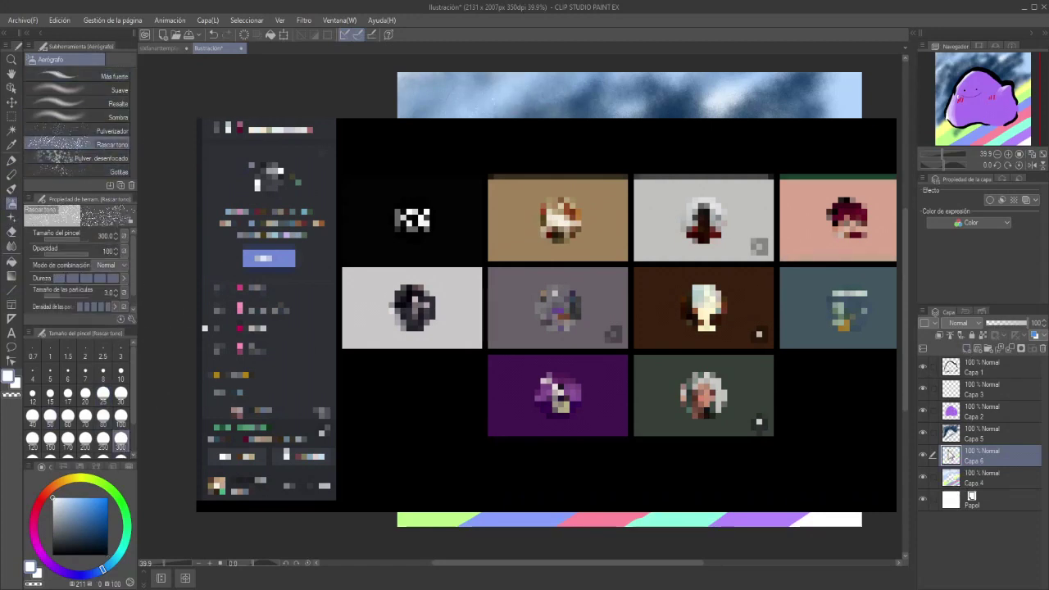
pyautogui.moveTo(950, 455); pyautogui.dragTo(952, 410)
pyautogui.moveTo(509, 107); pyautogui.dragTo(799, 95)
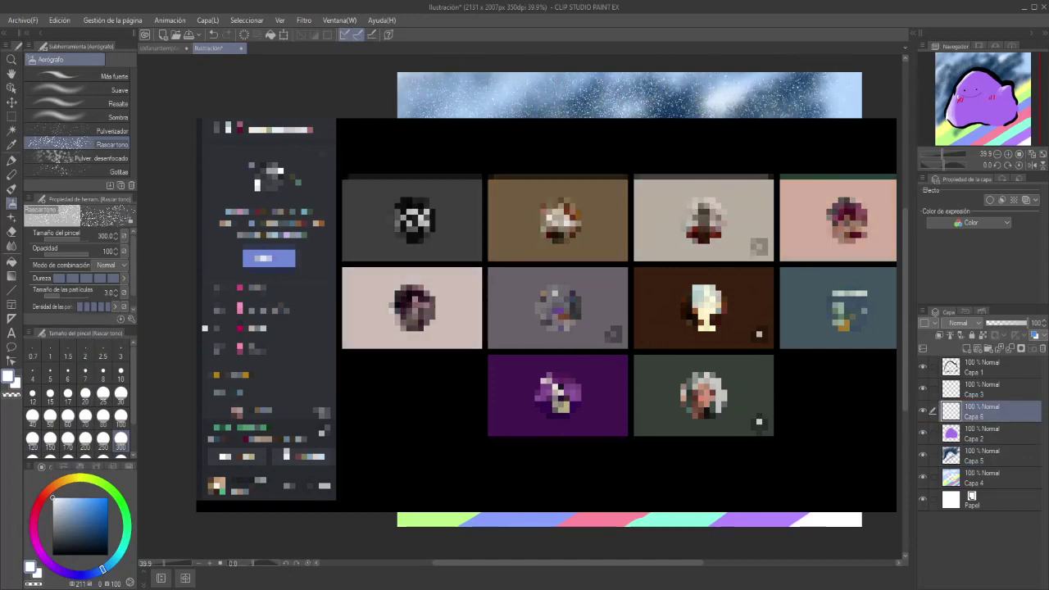
pyautogui.moveTo(954, 411); pyautogui.dragTo(961, 443)
pyautogui.moveTo(1011, 323); pyautogui.dragTo(1004, 323)
# Step: Add a layer beneath the white speckles and scatter yellow-green stars over the sky with the Pulver. desenfocado airbrush at size 2000
pyautogui.click(967, 349)
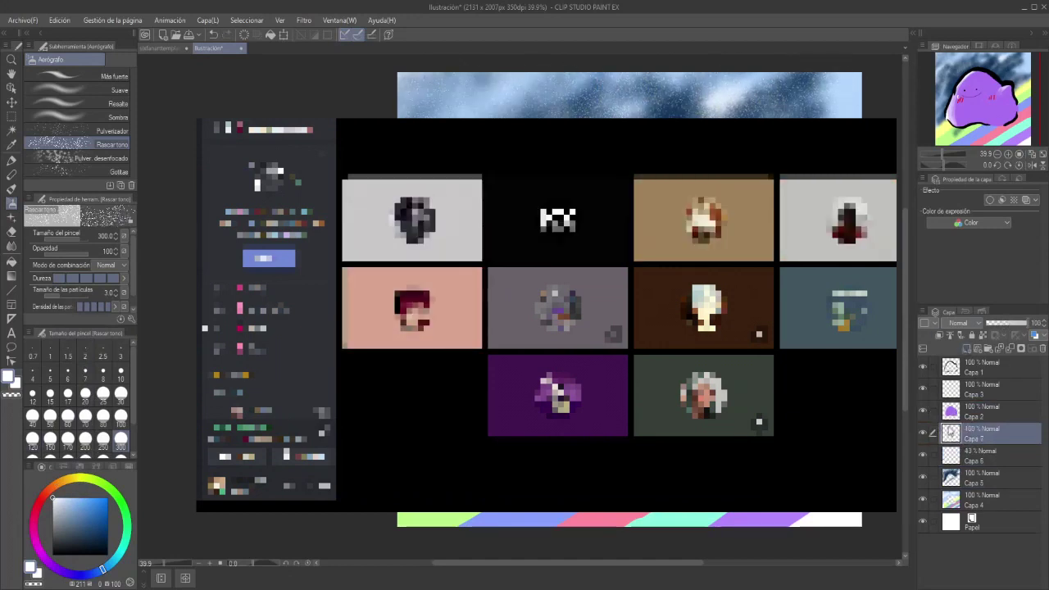
pyautogui.moveTo(954, 434); pyautogui.dragTo(951, 464)
pyautogui.click(99, 158)
pyautogui.moveTo(120, 502); pyautogui.dragTo(84, 478)
pyautogui.click(91, 498)
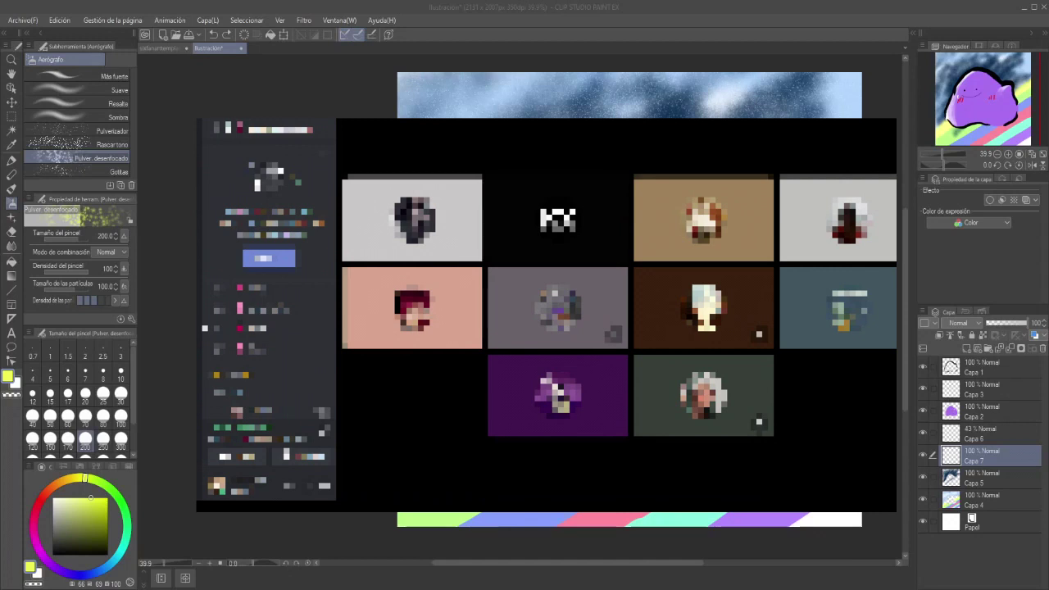
pyautogui.click(459, 575)
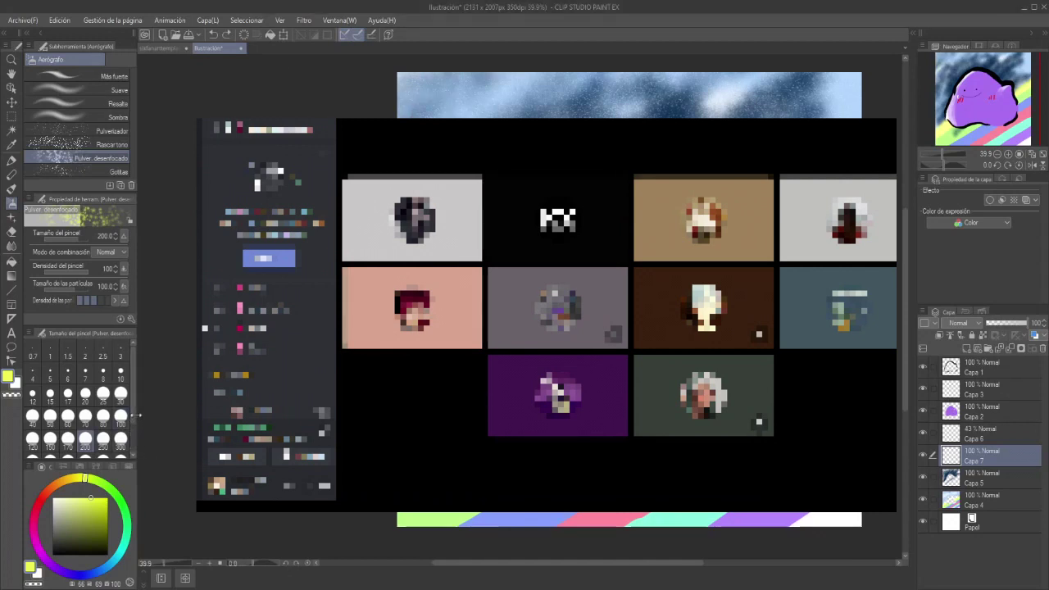
pyautogui.moveTo(136, 416); pyautogui.dragTo(133, 415)
pyautogui.moveTo(132, 406); pyautogui.dragTo(132, 442)
pyautogui.click(85, 448)
pyautogui.moveTo(369, 365)
pyautogui.mouseDown()
pyautogui.moveTo(557, 270)
pyautogui.moveTo(543, 238)
pyautogui.mouseUp()
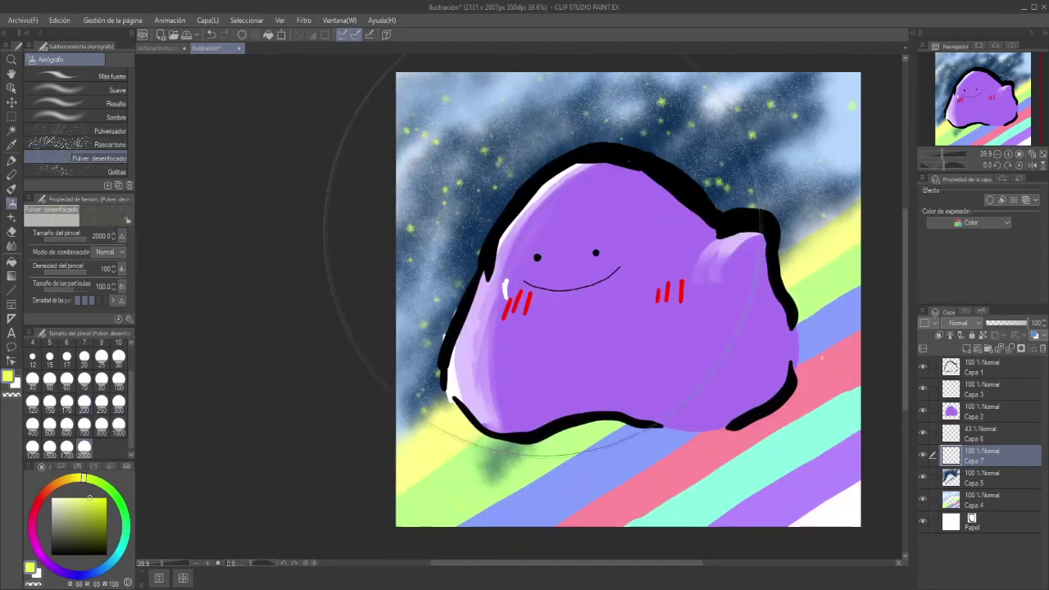
# Step: Erase the dark smudge below the body's lower-left edge on the dark sky layer
pyautogui.click(946, 502)
pyautogui.press('e')
pyautogui.moveTo(518, 452); pyautogui.dragTo(492, 471)
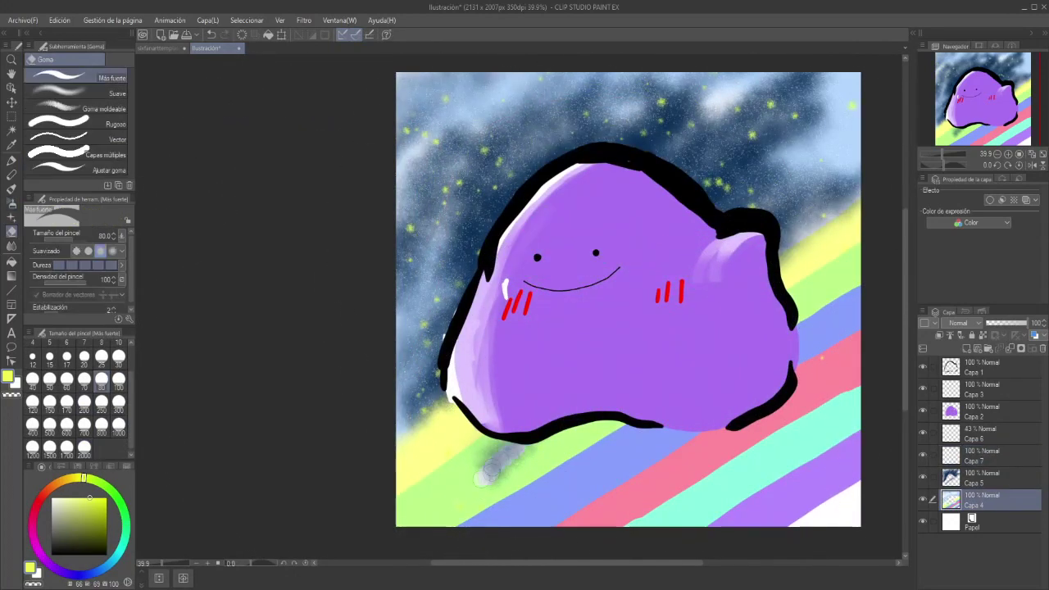
pyautogui.click(984, 478)
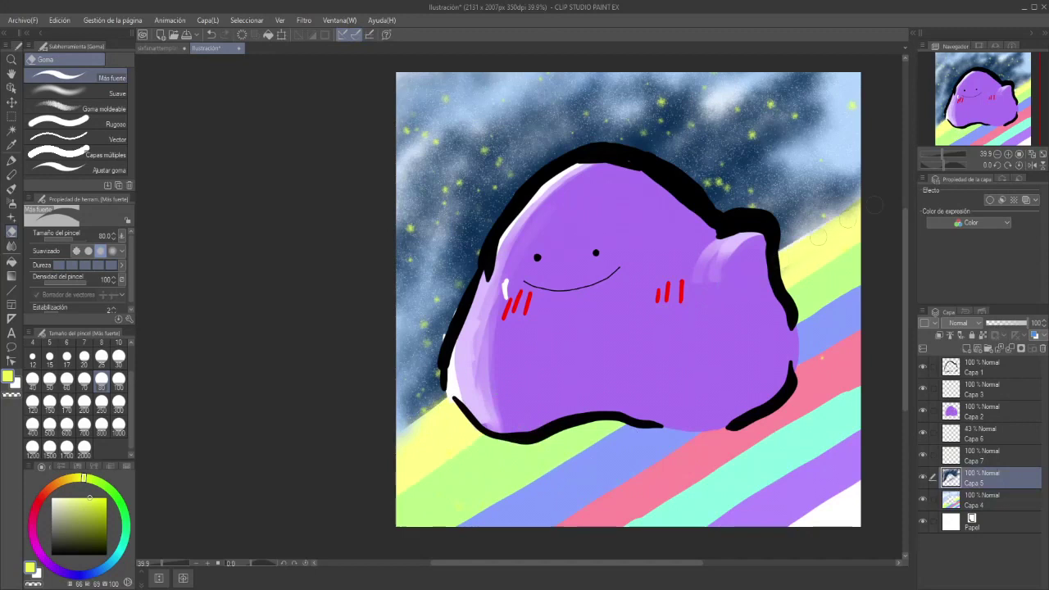
# Step: Blend the sky's lower edge into the yellow stripe on both sides of the body with the color mixing brush at size 200
pyautogui.press('j')
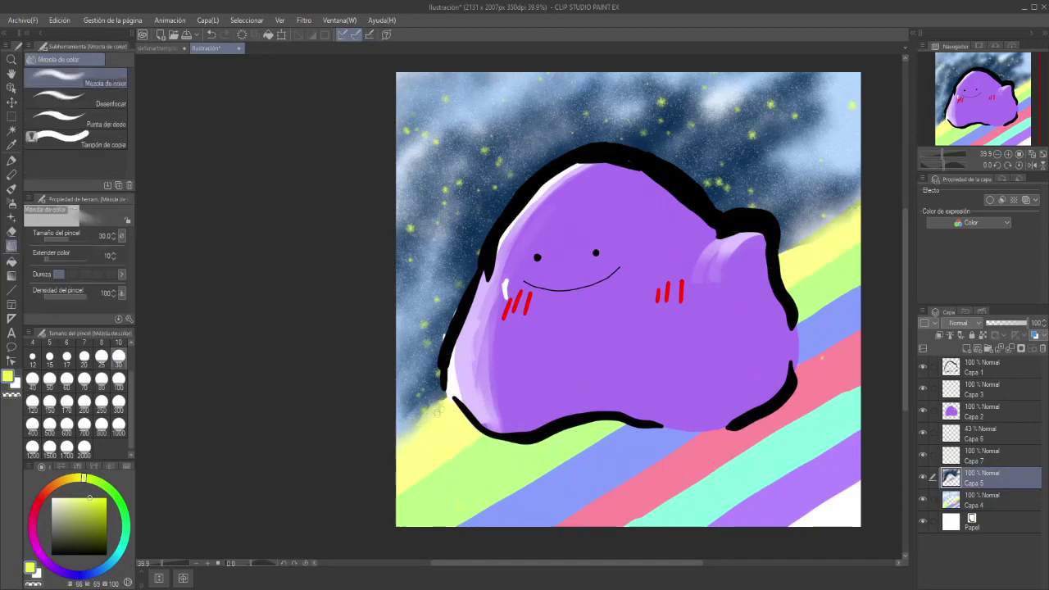
pyautogui.click(82, 414)
pyautogui.moveTo(426, 434)
pyautogui.mouseDown()
pyautogui.moveTo(417, 445)
pyautogui.moveTo(443, 415)
pyautogui.mouseUp()
pyautogui.moveTo(817, 259); pyautogui.dragTo(854, 238)
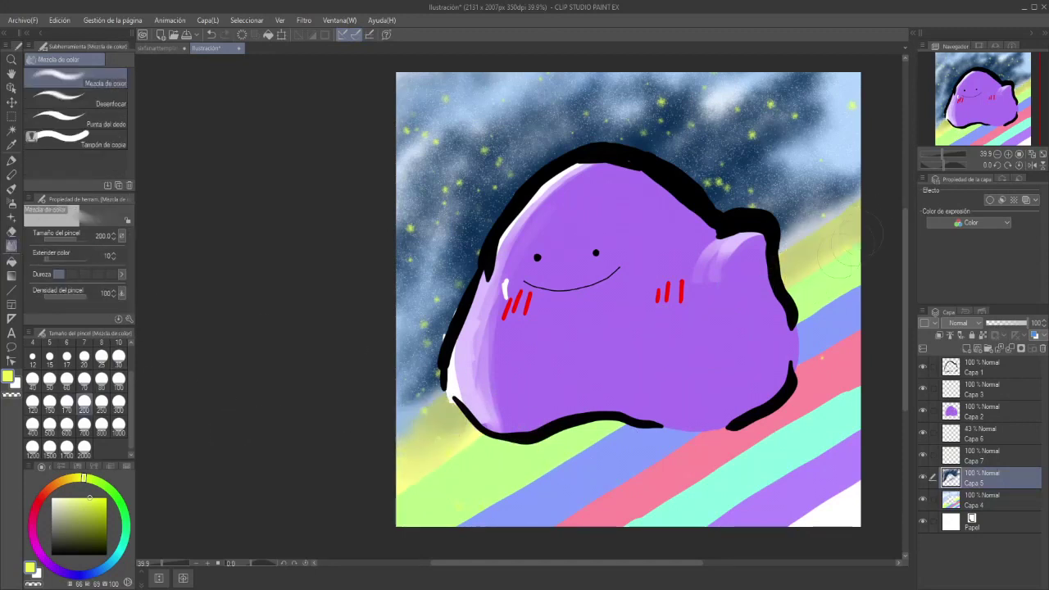
# Step: Erase the grayish sky spill from the yellow stripe on both sides of the body
pyautogui.press('e')
pyautogui.moveTo(459, 423); pyautogui.dragTo(472, 450)
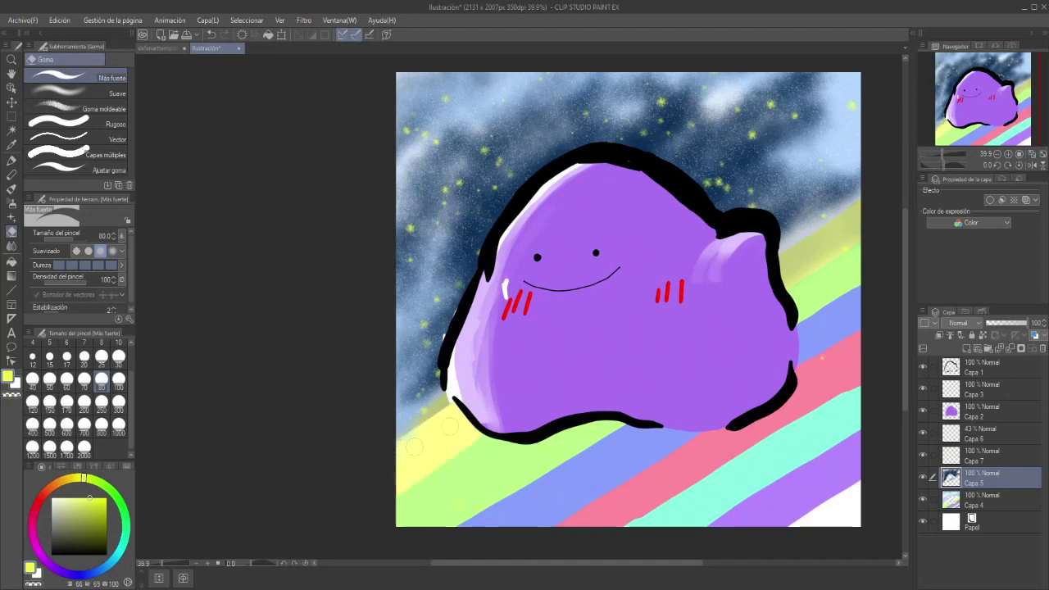
pyautogui.moveTo(778, 281); pyautogui.dragTo(876, 232)
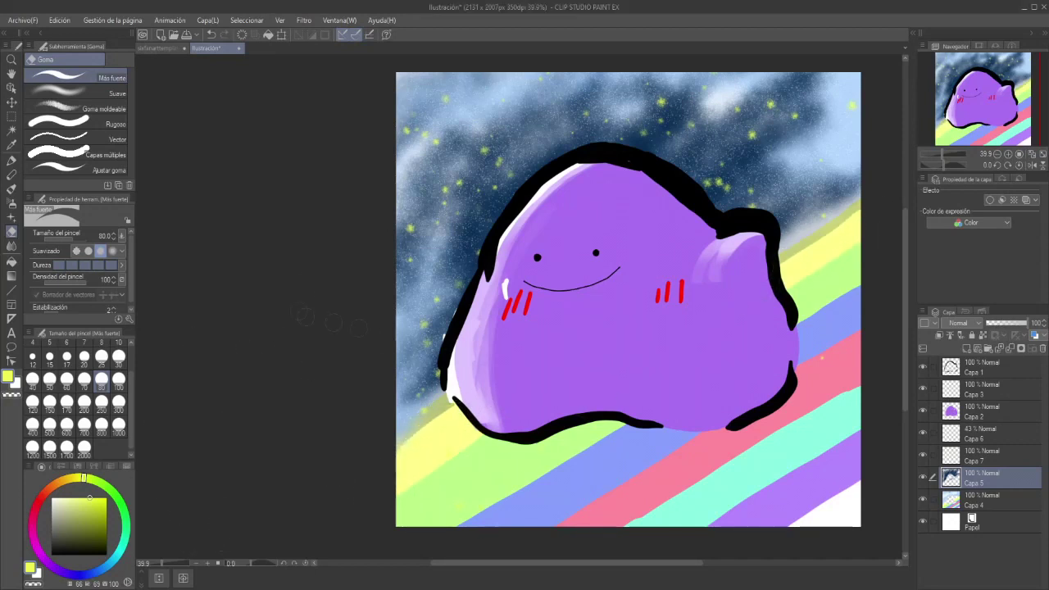
# Step: Add a layer above the dark sky and fill it with a diagonal Cielo azul gradient running from upper left to lower right
pyautogui.click(12, 276)
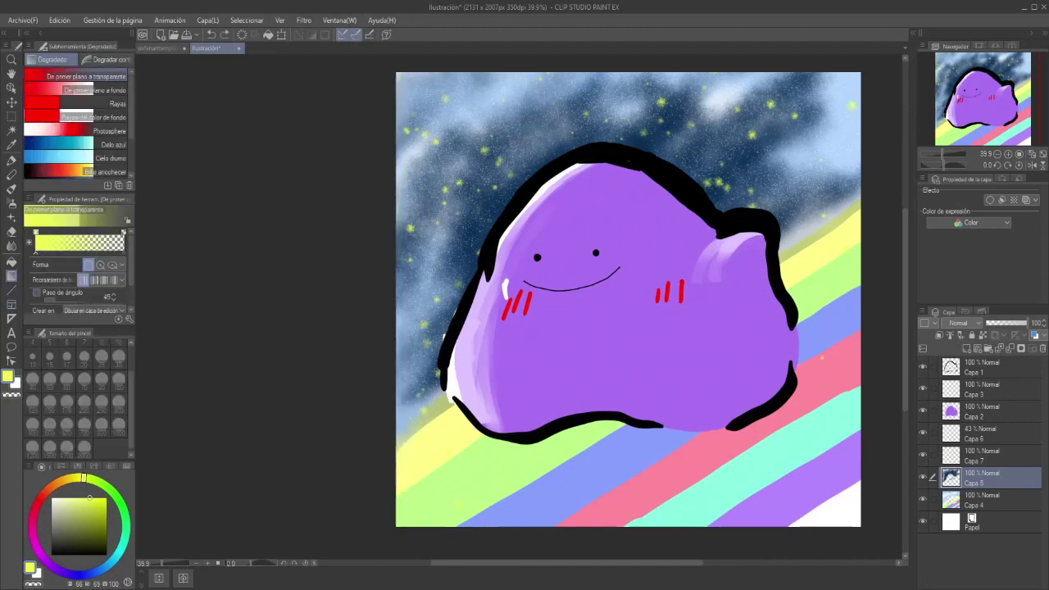
pyautogui.click(968, 350)
pyautogui.click(82, 144)
pyautogui.moveTo(490, 115); pyautogui.dragTo(804, 296)
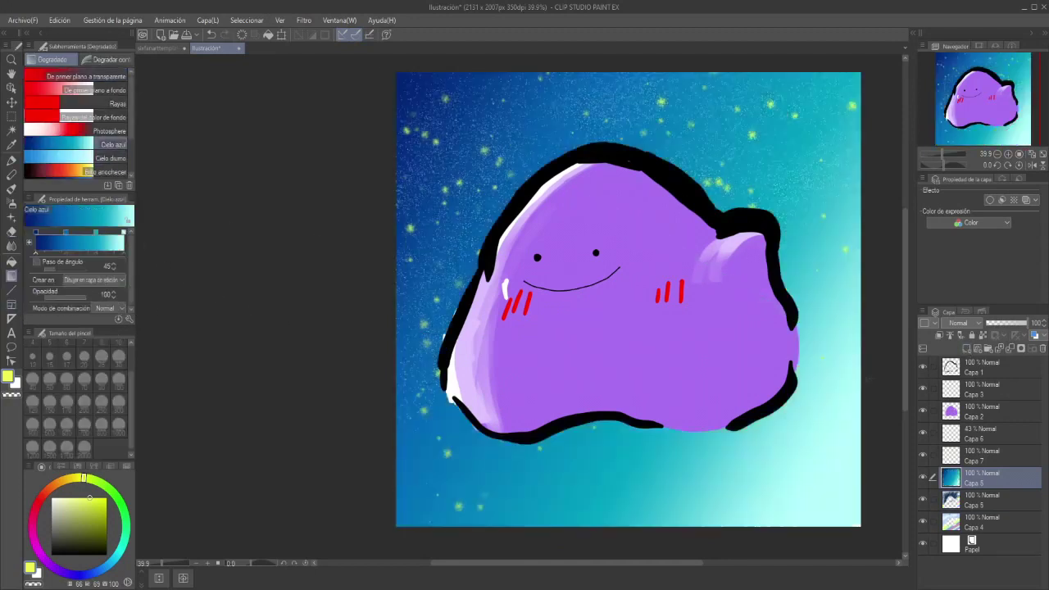
# Step: Try the Color, Saturación, Claro suave and Luz fuerte blending modes on the gradient layer and set it to Luz focal
pyautogui.click(975, 325)
pyautogui.click(966, 307)
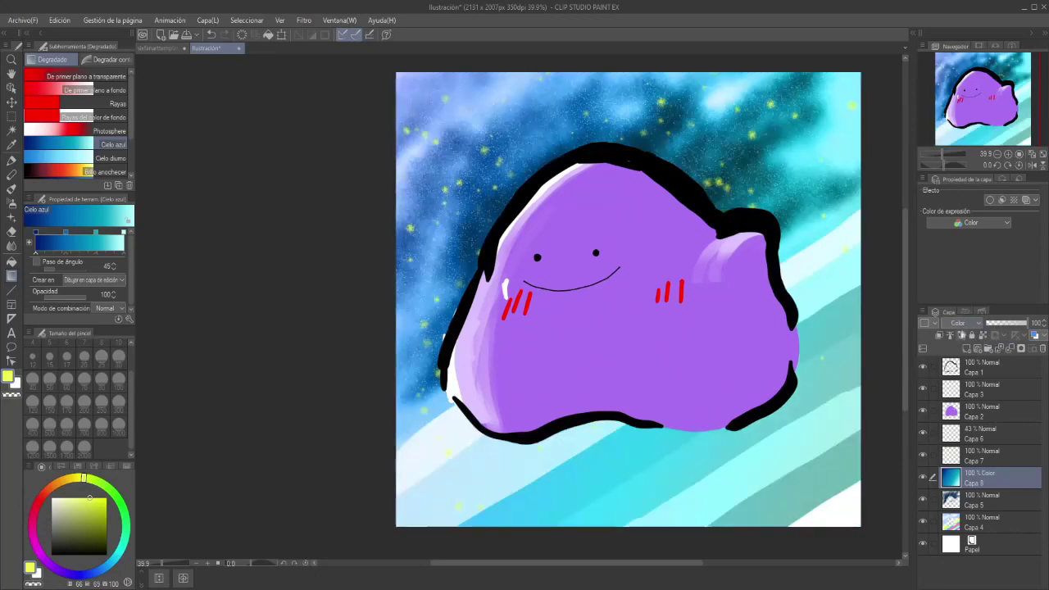
pyautogui.click(972, 269)
pyautogui.click(961, 324)
pyautogui.click(964, 292)
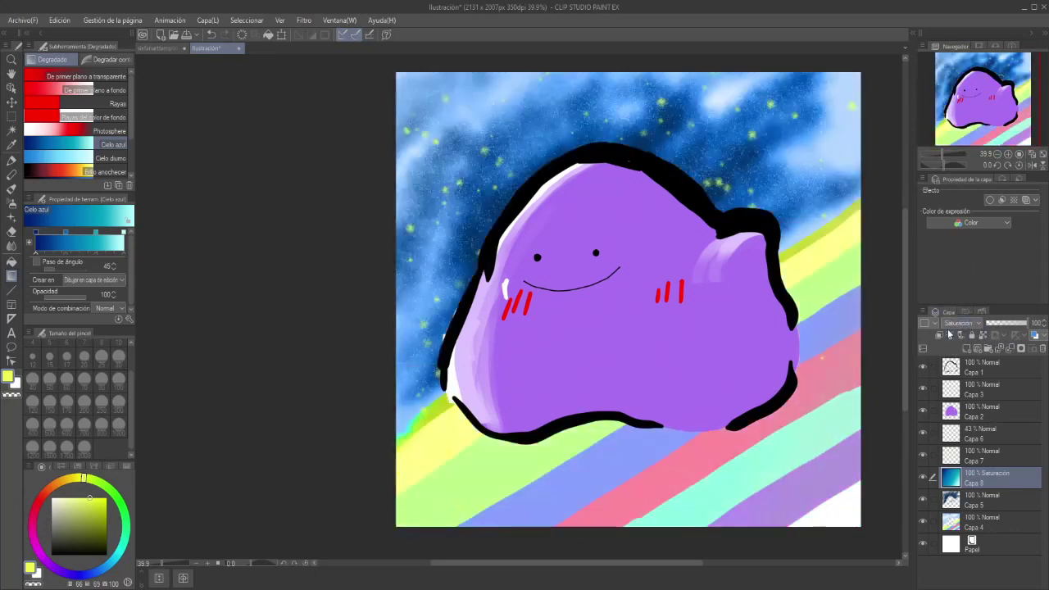
pyautogui.click(976, 138)
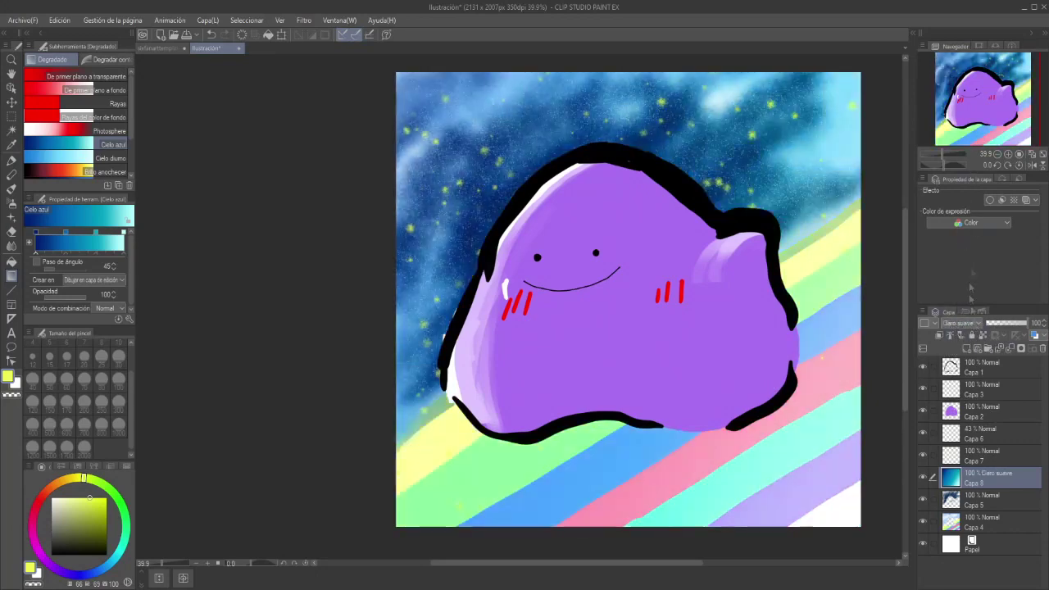
pyautogui.press('Down')
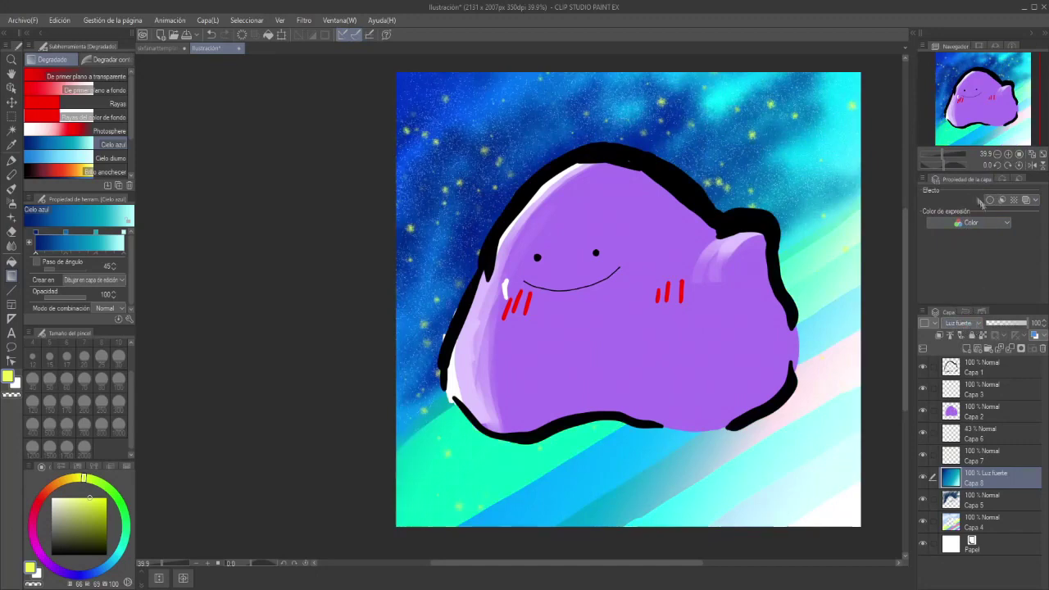
pyautogui.press('Down')
pyautogui.press('Down')
pyautogui.click(964, 255)
# Step: Erase the gradient over the rainbow stripes so that it only tints the sky
pyautogui.press('p')
pyautogui.press('e')
pyautogui.moveTo(688, 437)
pyautogui.mouseDown()
pyautogui.moveTo(562, 508)
pyautogui.moveTo(420, 468)
pyautogui.moveTo(410, 515)
pyautogui.moveTo(470, 500)
pyautogui.mouseUp()
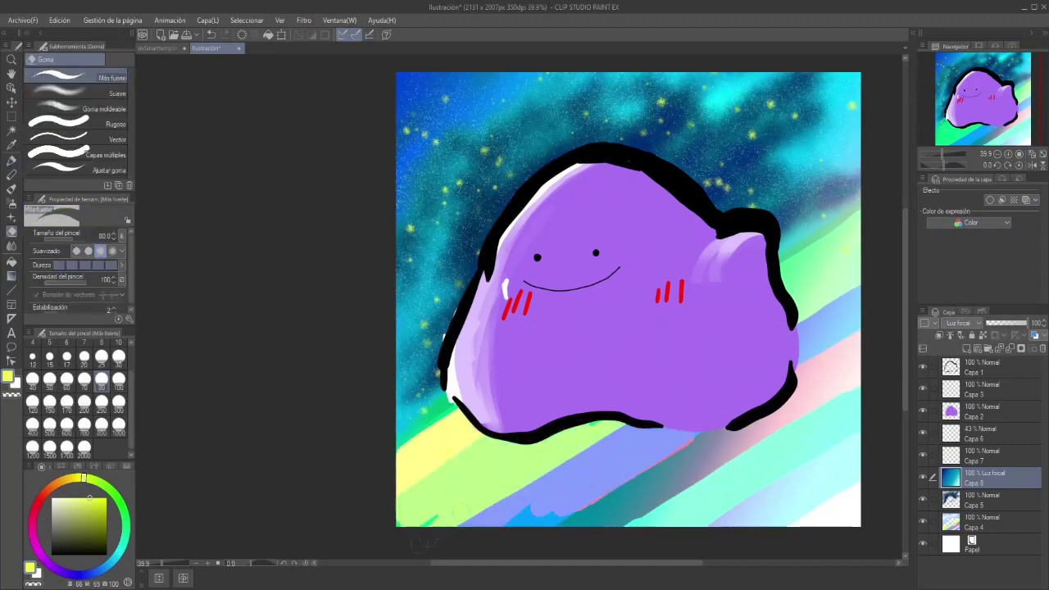
pyautogui.moveTo(541, 458)
pyautogui.mouseDown()
pyautogui.moveTo(722, 443)
pyautogui.moveTo(844, 287)
pyautogui.moveTo(822, 248)
pyautogui.moveTo(705, 507)
pyautogui.moveTo(755, 500)
pyautogui.moveTo(812, 459)
pyautogui.moveTo(864, 510)
pyautogui.mouseUp()
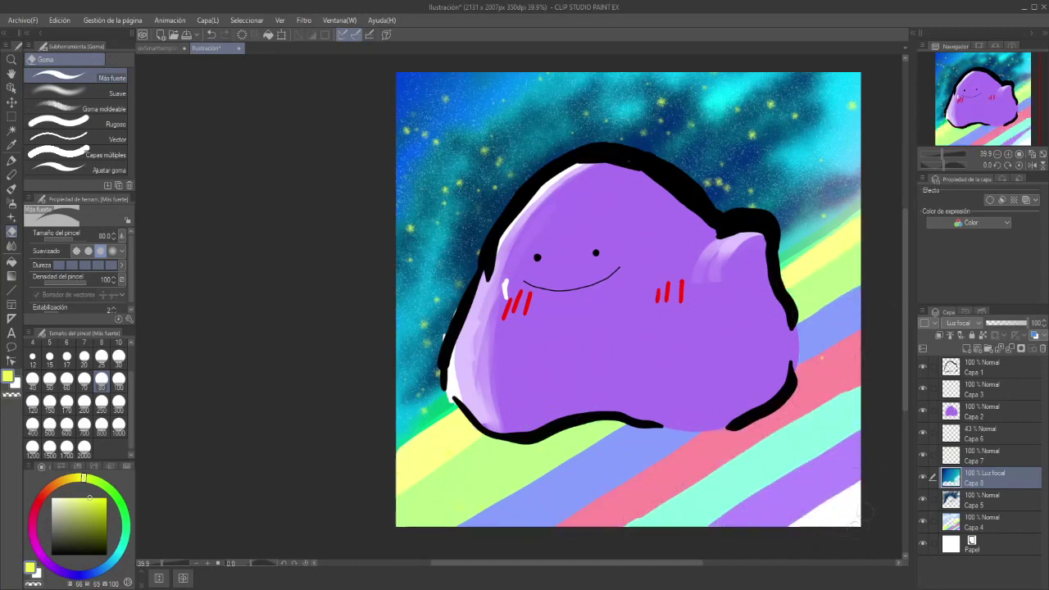
# Step: Sample a teal from the sky and paint over the white lower-right corner of the canvas with it on the dark sky layer
pyautogui.click(953, 502)
pyautogui.click(11, 146)
pyautogui.click(416, 182)
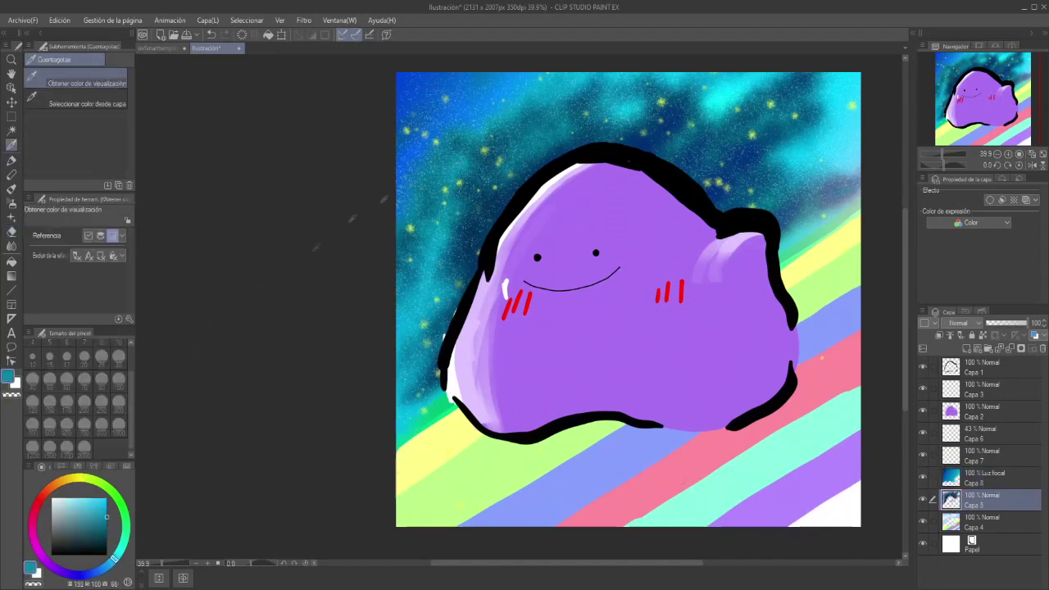
pyautogui.click(12, 161)
pyautogui.moveTo(654, 490); pyautogui.dragTo(716, 500)
pyautogui.hotkey('ctrl', 'z')
pyautogui.moveTo(825, 537); pyautogui.dragTo(807, 533)
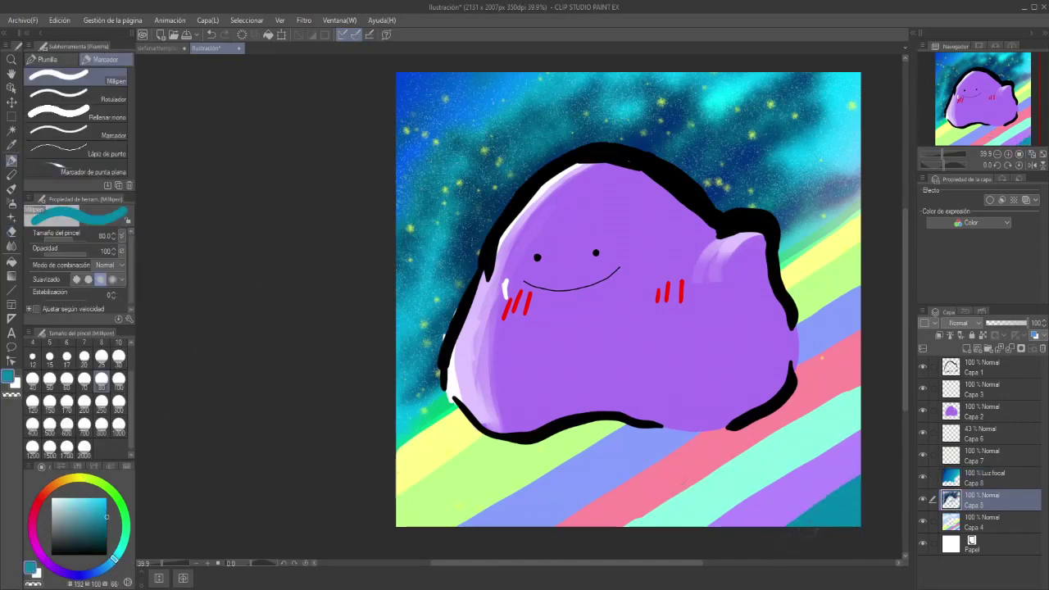
pyautogui.hotkey('ctrl', 'z')
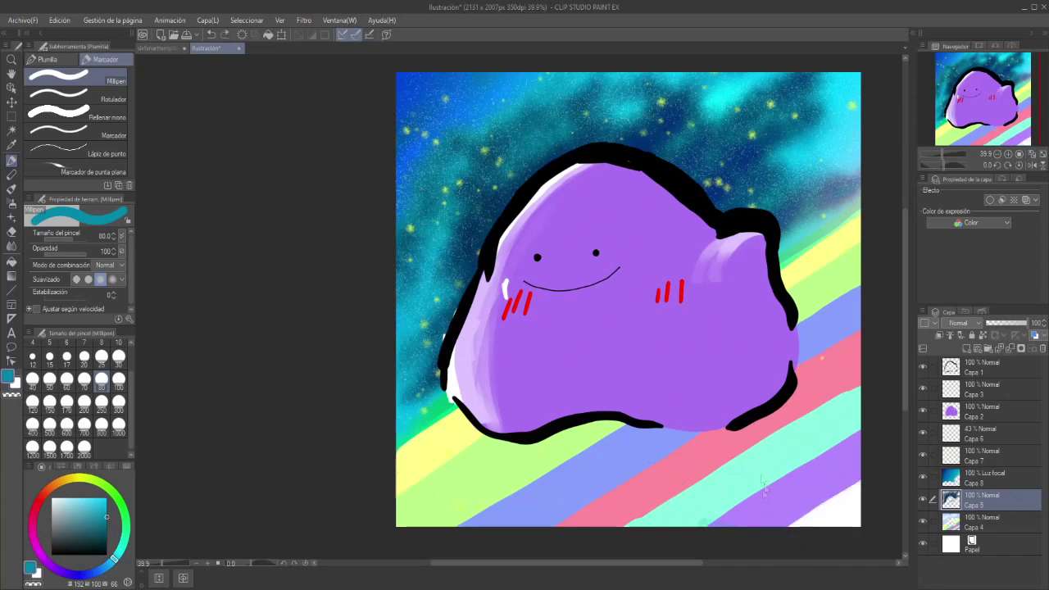
pyautogui.moveTo(806, 525)
pyautogui.mouseDown()
pyautogui.moveTo(853, 492)
pyautogui.moveTo(910, 516)
pyautogui.mouseUp()
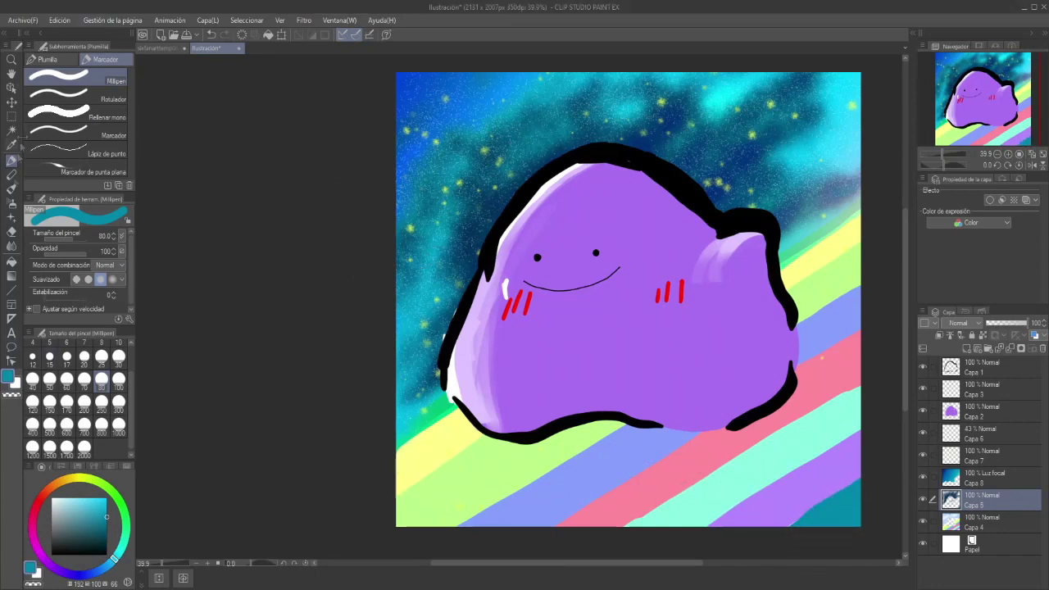
# Step: Texture the teal lower-right sky corner with white Pastel strokes and a darker teal Pulver. desenfocado spray at size 25
pyautogui.click(13, 174)
pyautogui.click(54, 500)
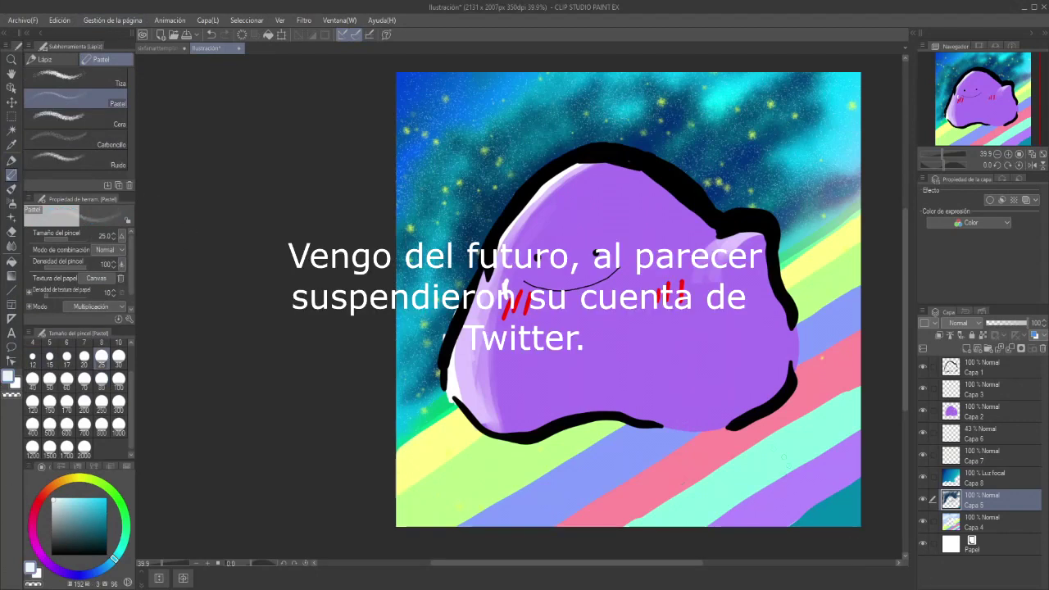
pyautogui.click(11, 203)
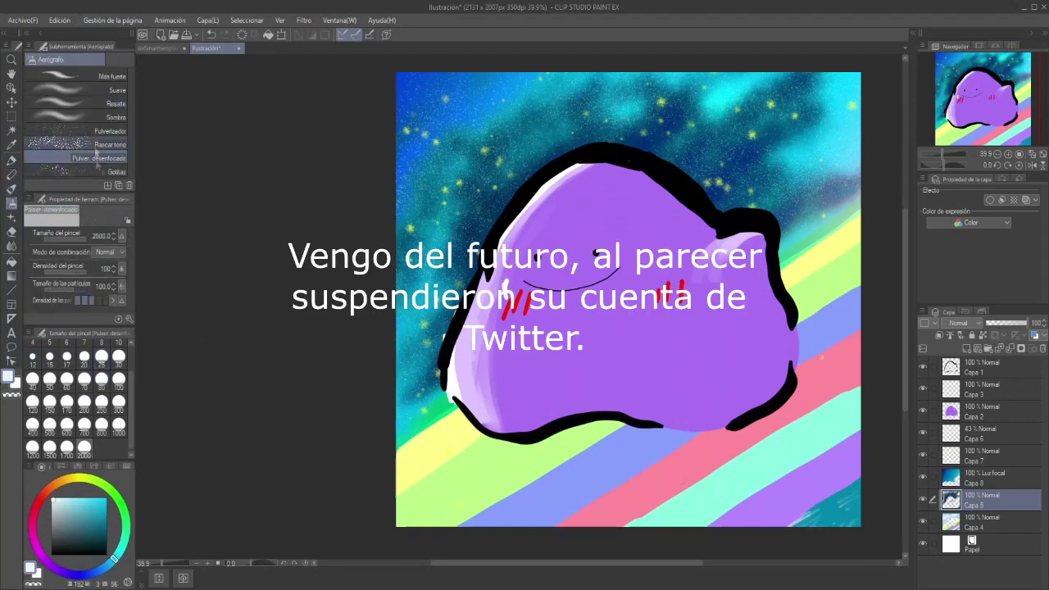
pyautogui.click(100, 359)
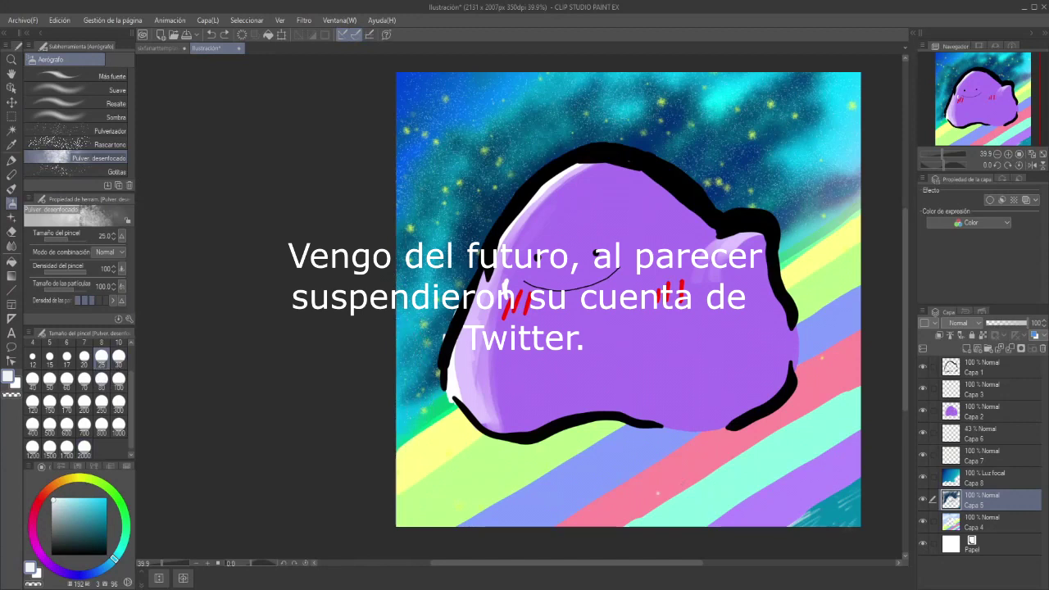
pyautogui.press('x')
pyautogui.moveTo(852, 497); pyautogui.dragTo(828, 518)
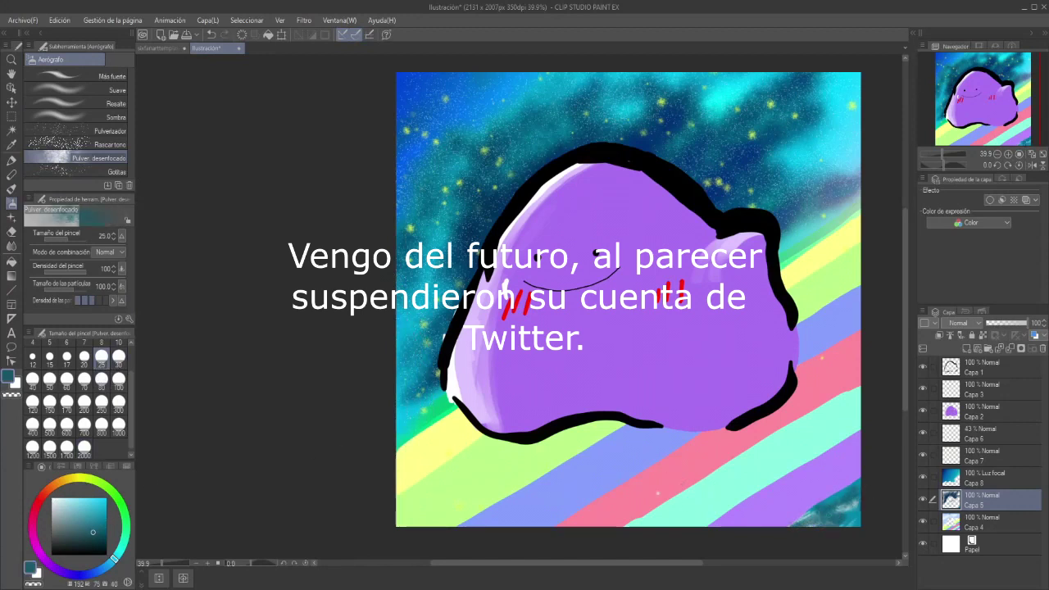
# Step: Spray yellow star specks over the lower-right sky corner with the airbrush
pyautogui.click(66, 481)
pyautogui.click(106, 498)
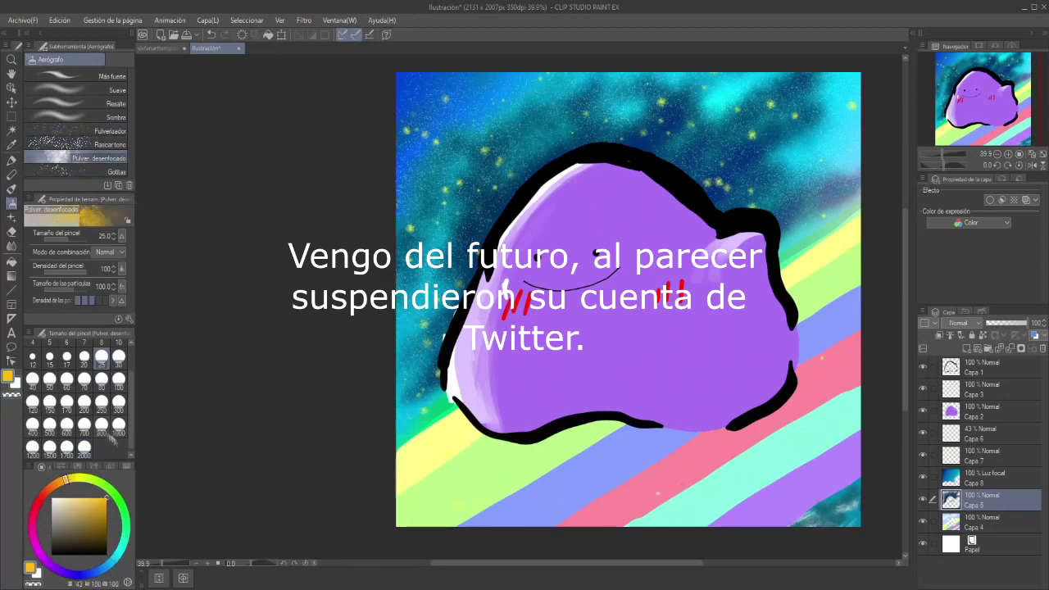
pyautogui.click(100, 426)
pyautogui.press('i')
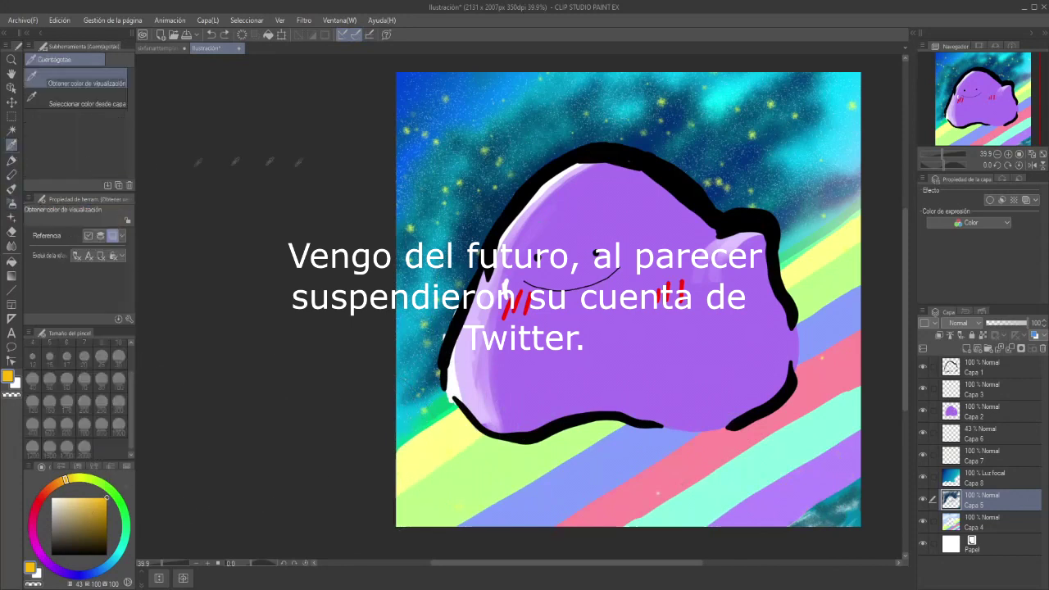
pyautogui.click(411, 227)
pyautogui.click(410, 227)
pyautogui.click(75, 478)
pyautogui.click(84, 499)
pyautogui.click(11, 204)
pyautogui.click(827, 528)
pyautogui.hotkey('ctrl', 'z')
pyautogui.hotkey('ctrl', 'y')
# Step: Erase the stray star speck from the pink stripe on the layer that holds it
pyautogui.press('e')
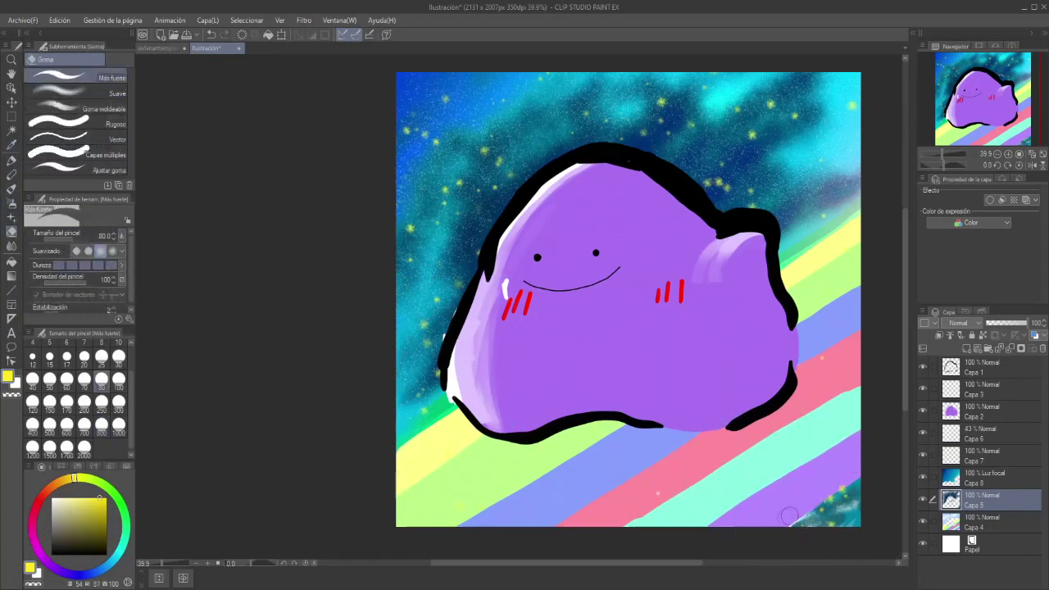
pyautogui.click(954, 474)
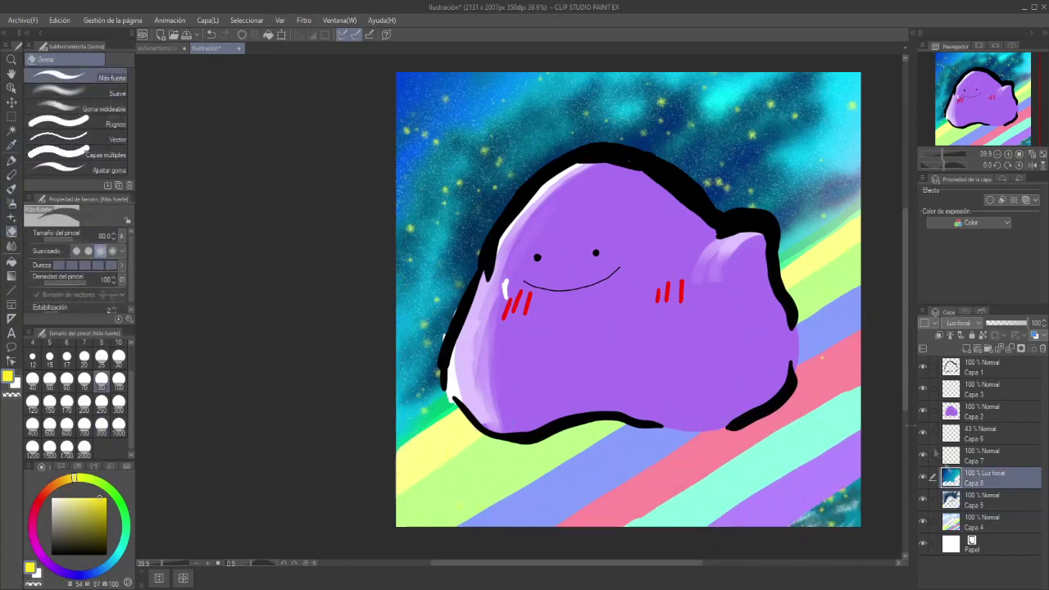
pyautogui.click(951, 520)
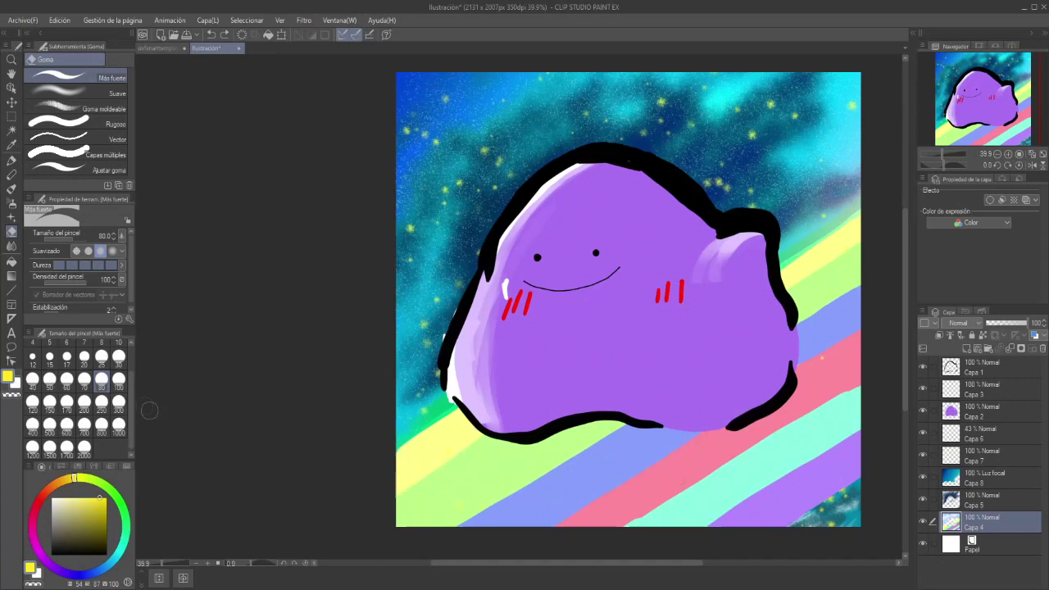
pyautogui.keyDown('alt'); pyautogui.click(826, 364); pyautogui.keyUp('alt')
pyautogui.click(825, 363)
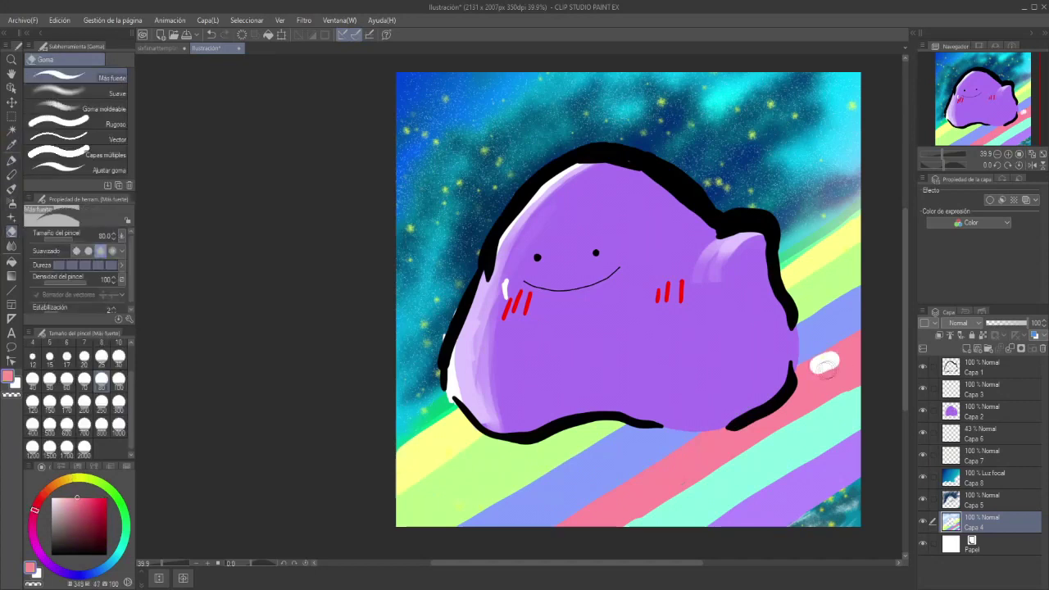
pyautogui.hotkey('ctrl', 'z')
pyautogui.press('p')
pyautogui.keyDown('ctrl'); pyautogui.keyDown('shift'); pyautogui.click(825, 366); pyautogui.keyUp('shift'); pyautogui.keyUp('ctrl')
pyautogui.press('e')
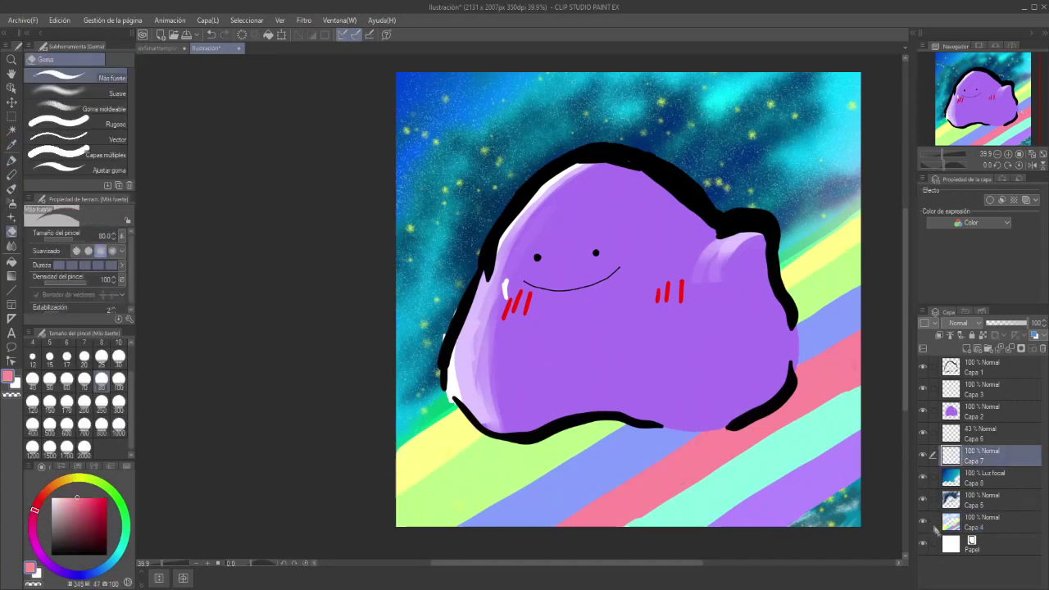
# Step: Add a layer above the rainbow stripes and paint a dark blue shadow over the lower part of the stripes
pyautogui.click(954, 527)
pyautogui.click(968, 350)
pyautogui.click(82, 524)
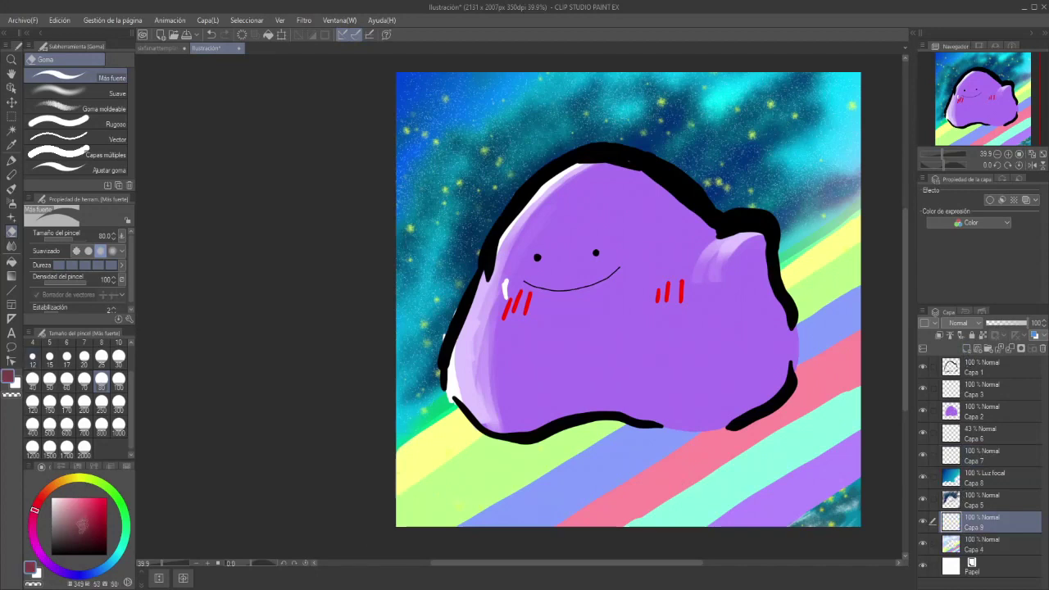
pyautogui.moveTo(79, 573); pyautogui.dragTo(70, 574)
pyautogui.press('p')
pyautogui.moveTo(405, 470)
pyautogui.mouseDown()
pyautogui.moveTo(409, 525)
pyautogui.moveTo(413, 491)
pyautogui.moveTo(413, 517)
pyautogui.moveTo(578, 513)
pyautogui.moveTo(711, 438)
pyautogui.moveTo(866, 221)
pyautogui.moveTo(619, 496)
pyautogui.moveTo(648, 497)
pyautogui.moveTo(607, 534)
pyautogui.moveTo(746, 474)
pyautogui.moveTo(699, 478)
pyautogui.moveTo(756, 445)
pyautogui.moveTo(753, 505)
pyautogui.moveTo(787, 514)
pyautogui.moveTo(783, 462)
pyautogui.moveTo(820, 355)
pyautogui.moveTo(844, 411)
pyautogui.moveTo(796, 419)
pyautogui.moveTo(856, 436)
pyautogui.mouseUp()
# Step: Try Subexponer color on the stripe shadow layer and set it to Multiplicación at 36% opacity
pyautogui.click(964, 323)
pyautogui.click(951, 49)
pyautogui.moveTo(1012, 323); pyautogui.dragTo(999, 323)
pyautogui.scroll(-1, 960, 323)
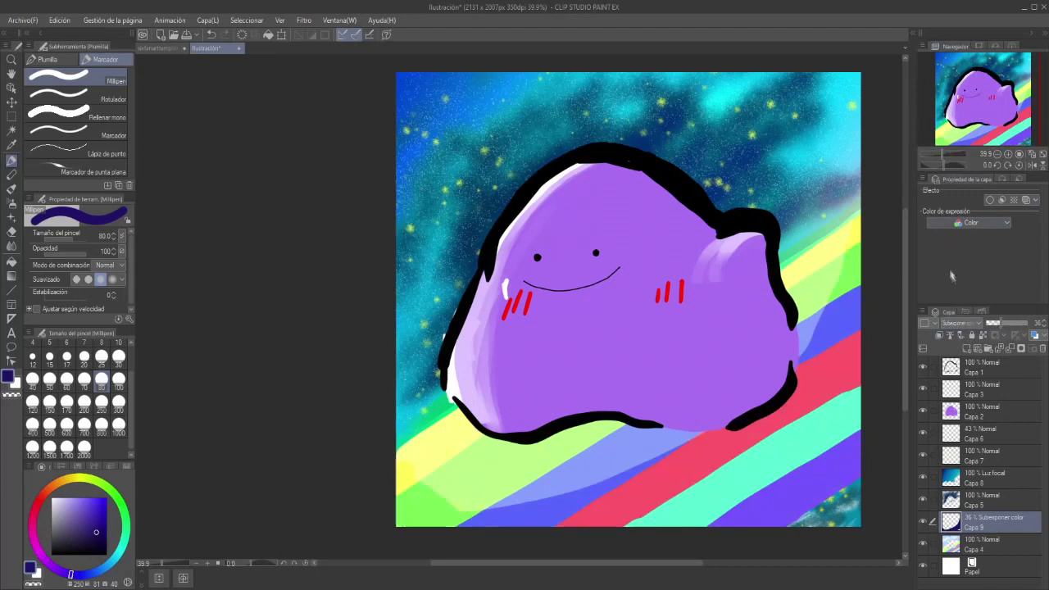
pyautogui.click(983, 46)
# Step: Soften the upper edge of the stripe shadow with the Desenfocar blur brush at size 200
pyautogui.click(11, 247)
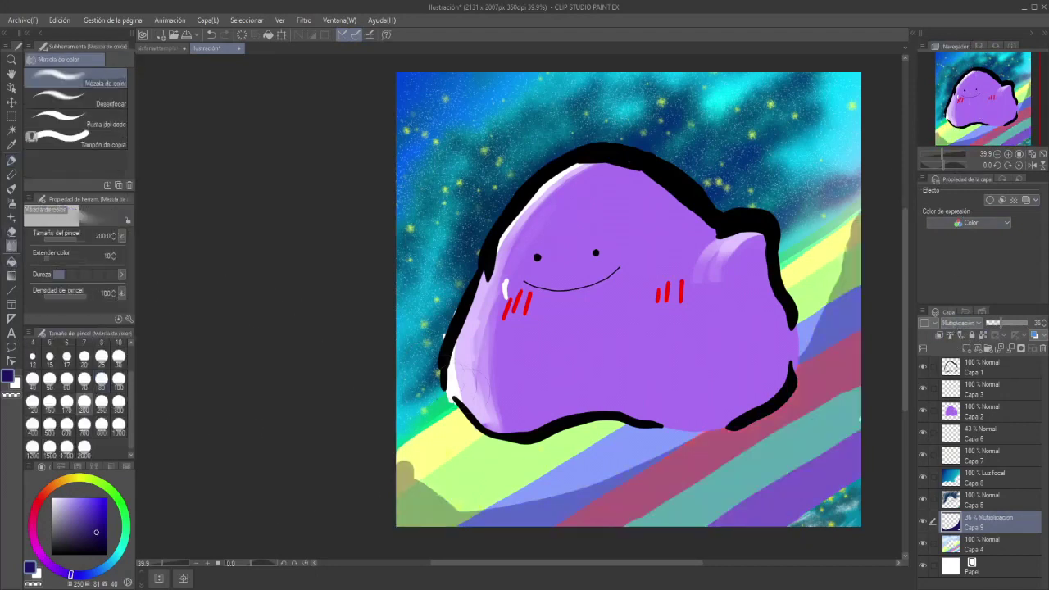
pyautogui.click(107, 103)
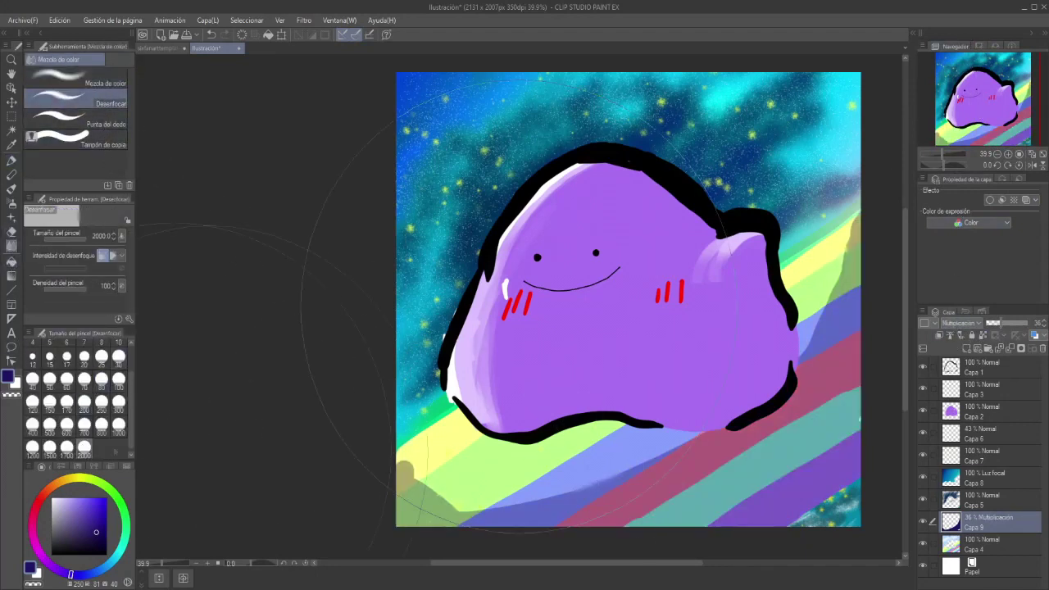
pyautogui.click(66, 424)
pyautogui.moveTo(537, 491)
pyautogui.mouseDown()
pyautogui.moveTo(406, 451)
pyautogui.moveTo(680, 449)
pyautogui.mouseUp()
pyautogui.moveTo(812, 344)
pyautogui.mouseDown()
pyautogui.moveTo(820, 220)
pyautogui.moveTo(828, 275)
pyautogui.mouseUp()
pyautogui.hotkey('ctrl', 'z')
pyautogui.hotkey('ctrl', 'z')
pyautogui.moveTo(365, 433)
pyautogui.mouseDown()
pyautogui.moveTo(447, 492)
pyautogui.moveTo(623, 480)
pyautogui.moveTo(820, 303)
pyautogui.mouseUp()
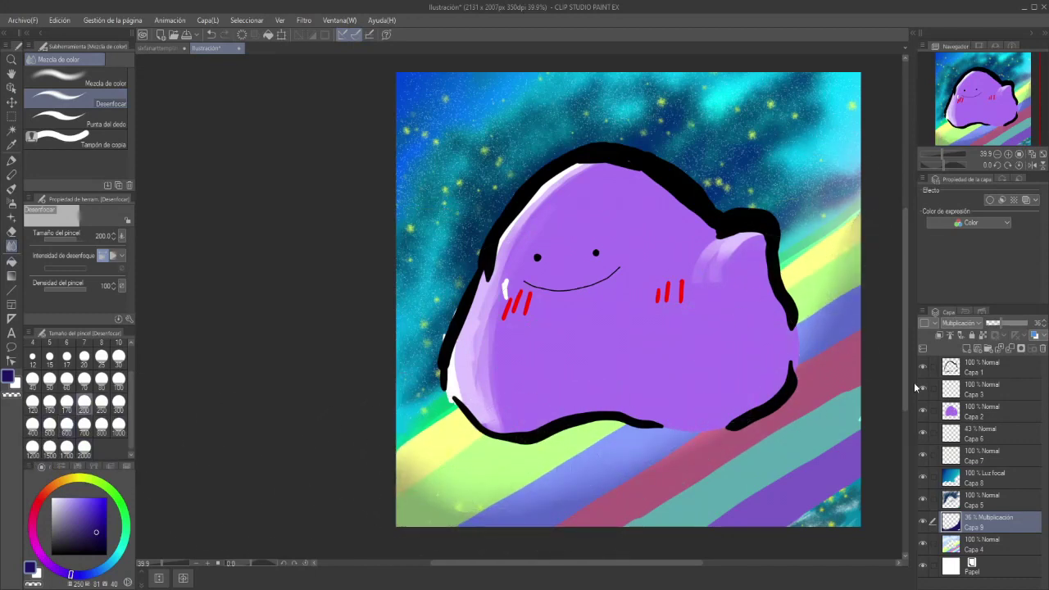
# Step: Add a layer directly above the purple body layer and paint a dark blue shadow along the character's right side and base
pyautogui.click(968, 349)
pyautogui.press('e')
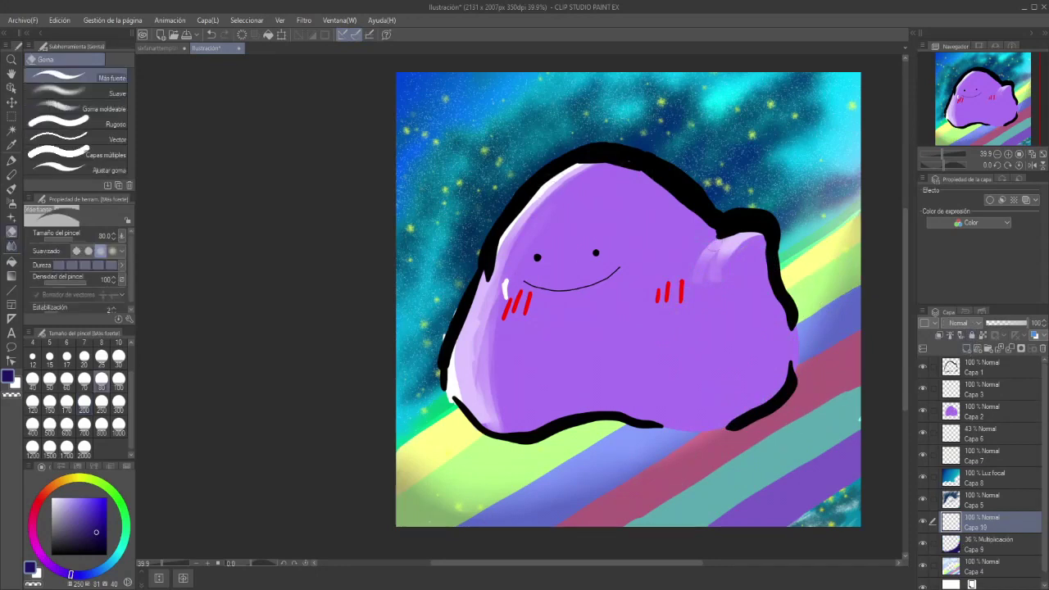
pyautogui.moveTo(951, 534); pyautogui.dragTo(961, 402)
pyautogui.press('p')
pyautogui.moveTo(688, 229); pyautogui.dragTo(734, 283)
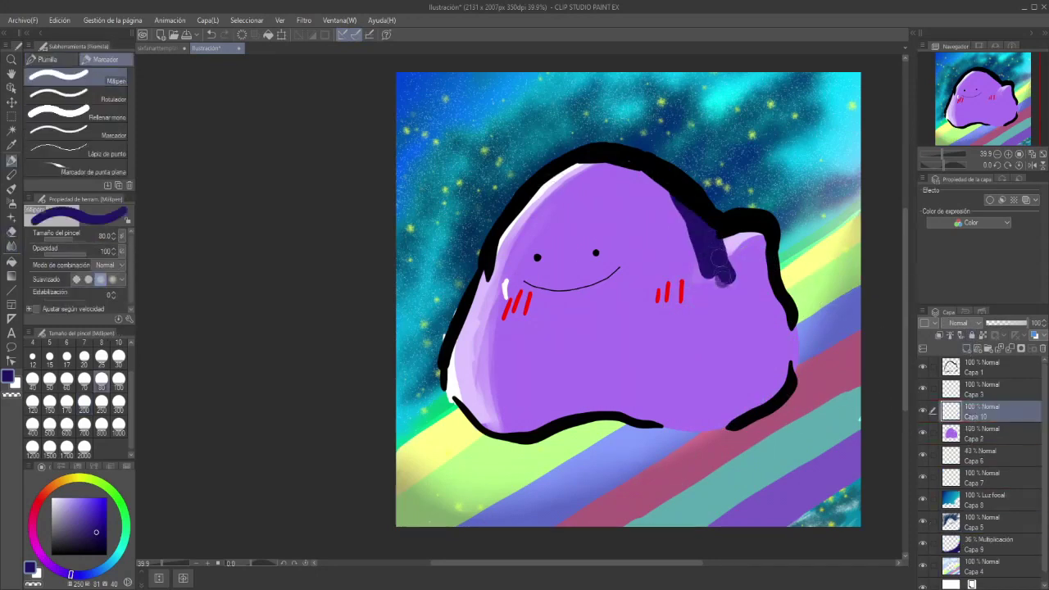
pyautogui.moveTo(738, 242); pyautogui.dragTo(669, 278)
pyautogui.moveTo(698, 238)
pyautogui.mouseDown()
pyautogui.moveTo(541, 414)
pyautogui.moveTo(459, 398)
pyautogui.moveTo(656, 418)
pyautogui.moveTo(697, 377)
pyautogui.moveTo(753, 234)
pyautogui.moveTo(689, 385)
pyautogui.moveTo(722, 328)
pyautogui.moveTo(778, 344)
pyautogui.moveTo(712, 400)
pyautogui.moveTo(759, 368)
pyautogui.mouseUp()
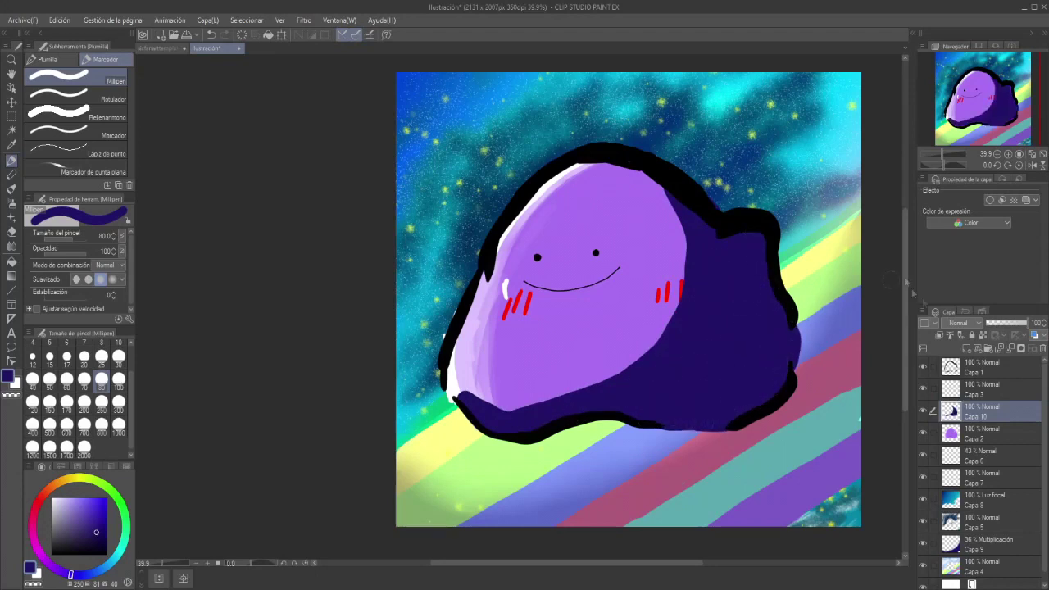
# Step: Set the body shadow layer to Multiplicación and blend the shadow with a size 800 Desenfocar brush
pyautogui.click(977, 59)
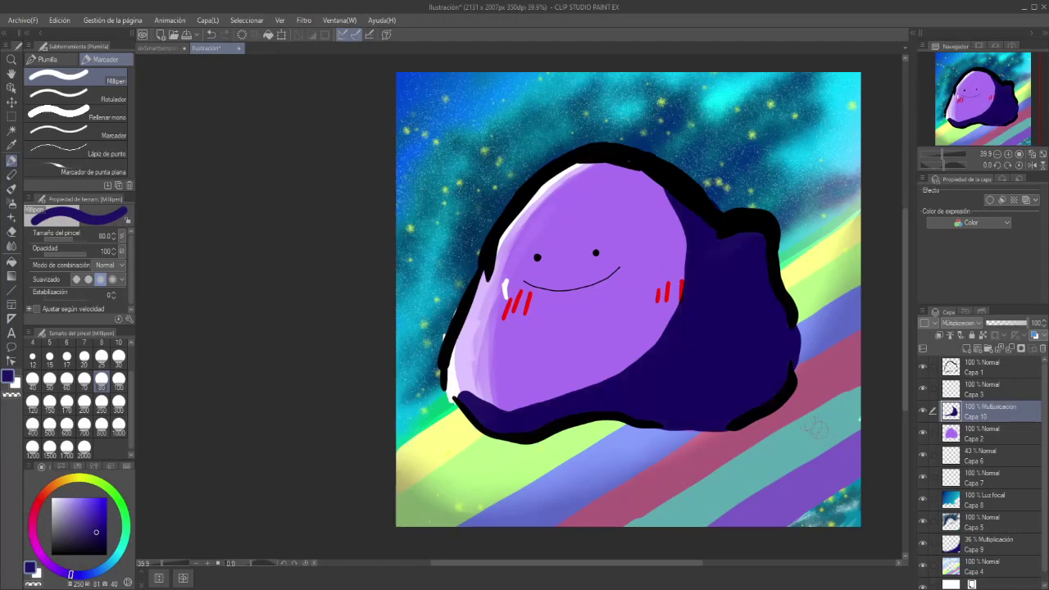
pyautogui.click(11, 232)
pyautogui.click(12, 246)
pyautogui.click(82, 99)
pyautogui.click(102, 425)
pyautogui.moveTo(566, 328)
pyautogui.mouseDown()
pyautogui.moveTo(576, 321)
pyautogui.moveTo(401, 443)
pyautogui.moveTo(721, 336)
pyautogui.mouseUp()
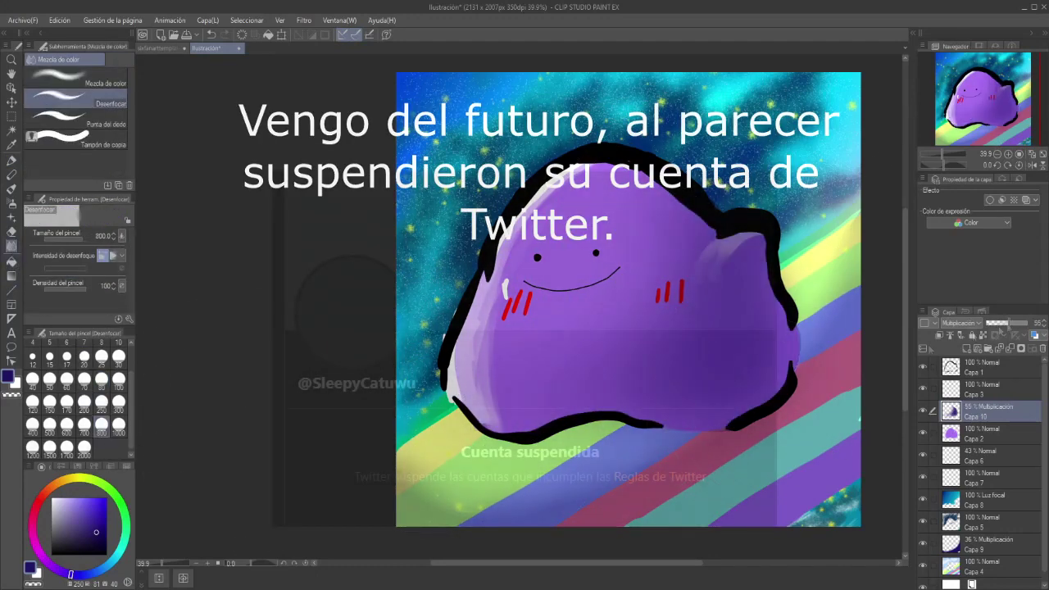
# Step: Lower the body shadow layer's opacity to 41% and erase the stray paint outside the left outline on the purple body layer
pyautogui.press('e')
pyautogui.moveTo(1017, 323); pyautogui.dragTo(1002, 324)
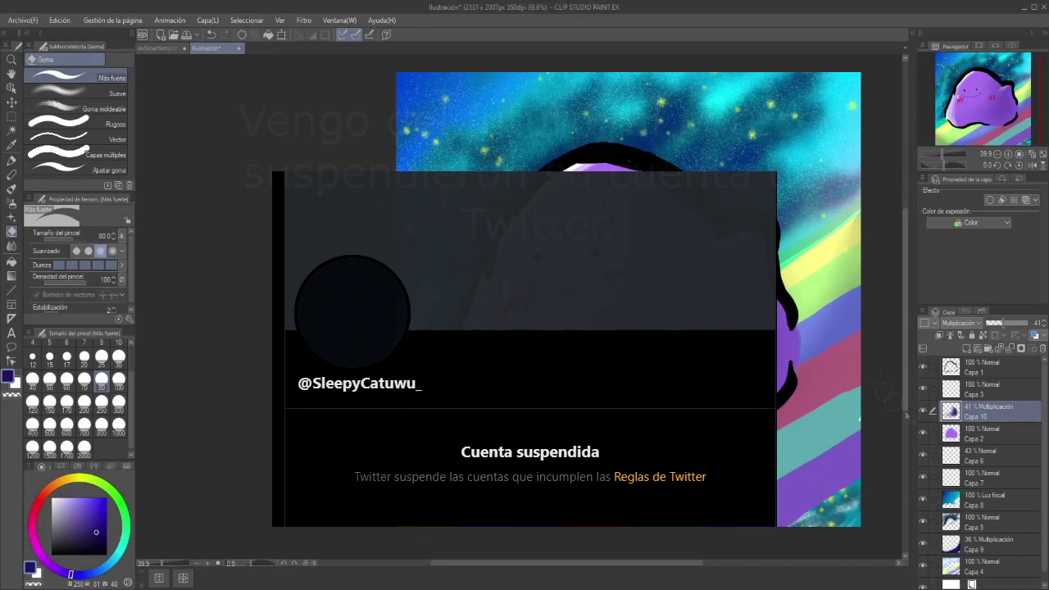
pyautogui.click(958, 436)
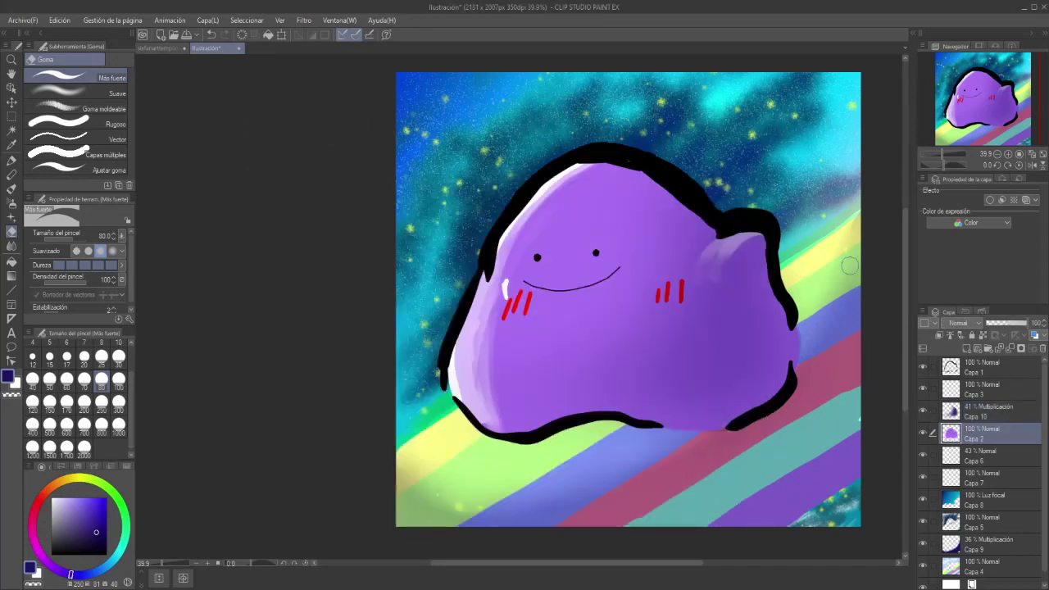
# Step: Add a layer of white Gotitas droplets at brush size 2000 and move it beneath the character, above the sky gradient
pyautogui.click(967, 350)
pyautogui.click(11, 204)
pyautogui.click(106, 172)
pyautogui.click(52, 498)
pyautogui.click(84, 449)
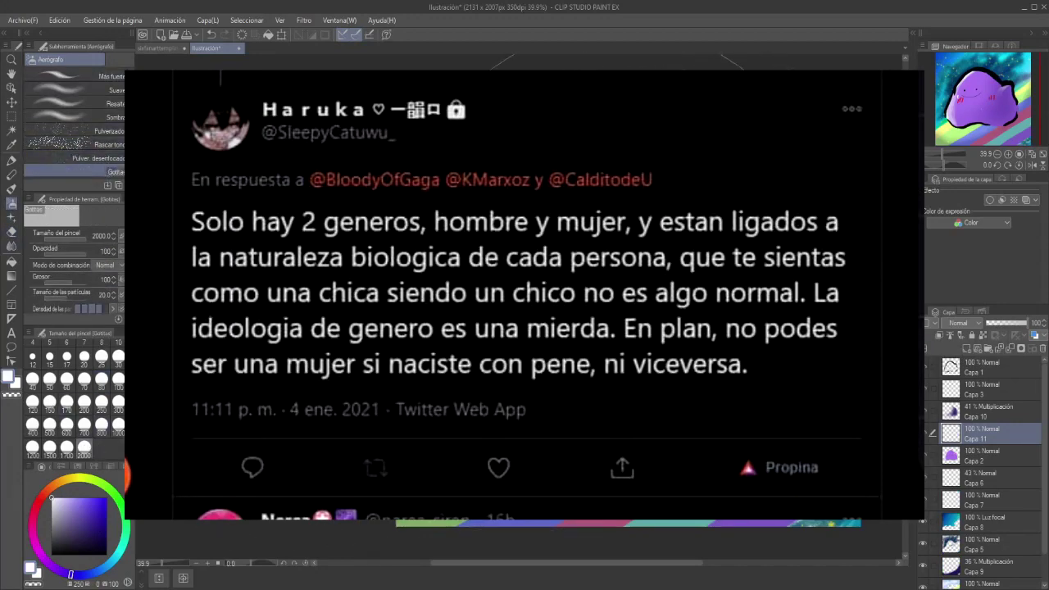
pyautogui.moveTo(946, 436)
pyautogui.mouseDown()
pyautogui.moveTo(951, 504)
pyautogui.moveTo(960, 404)
pyautogui.mouseUp()
# Step: Add a layer above the body shadow and try the Pulverizador and Gotitas airbrushes on it
pyautogui.click(967, 349)
pyautogui.click(92, 132)
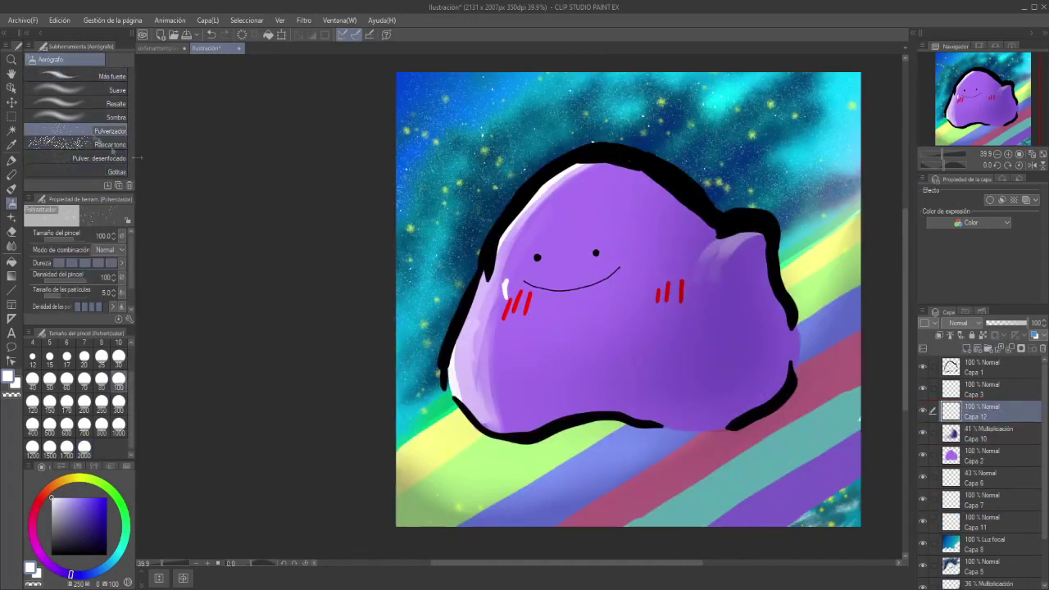
pyautogui.click(82, 172)
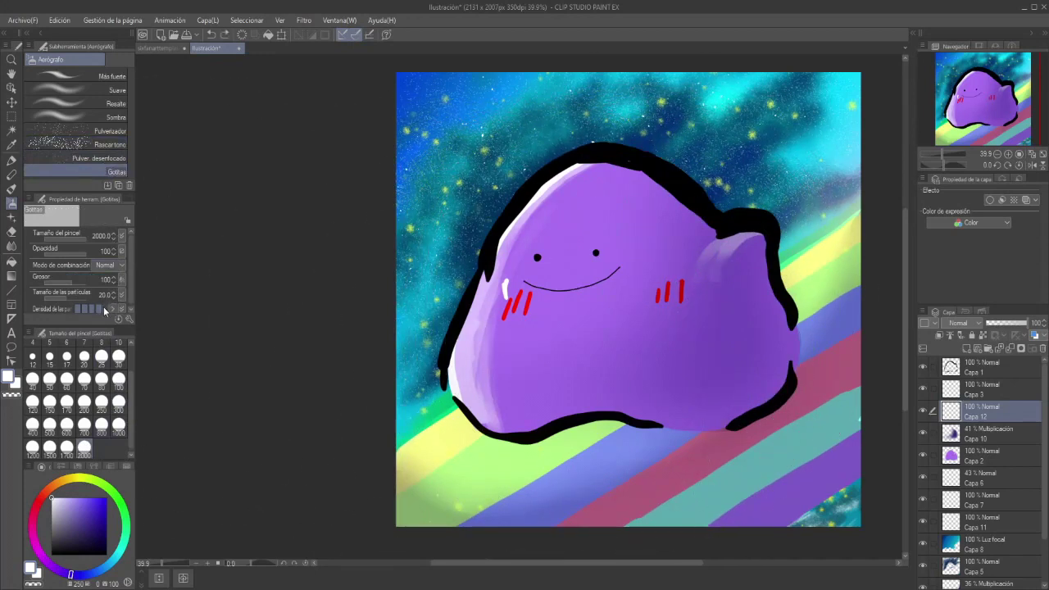
# Step: Try the Estrella A, Brillo A and Círculo "suave" decoration brushes in white at size 2000
pyautogui.click(11, 218)
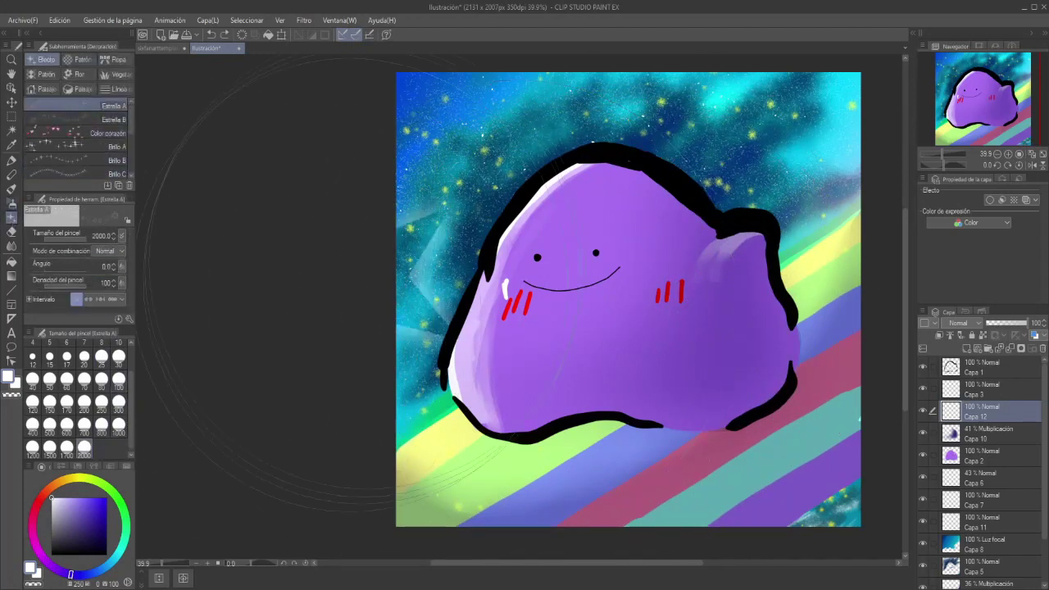
pyautogui.click(82, 146)
pyautogui.click(85, 447)
pyautogui.scroll(-1, 131, 164)
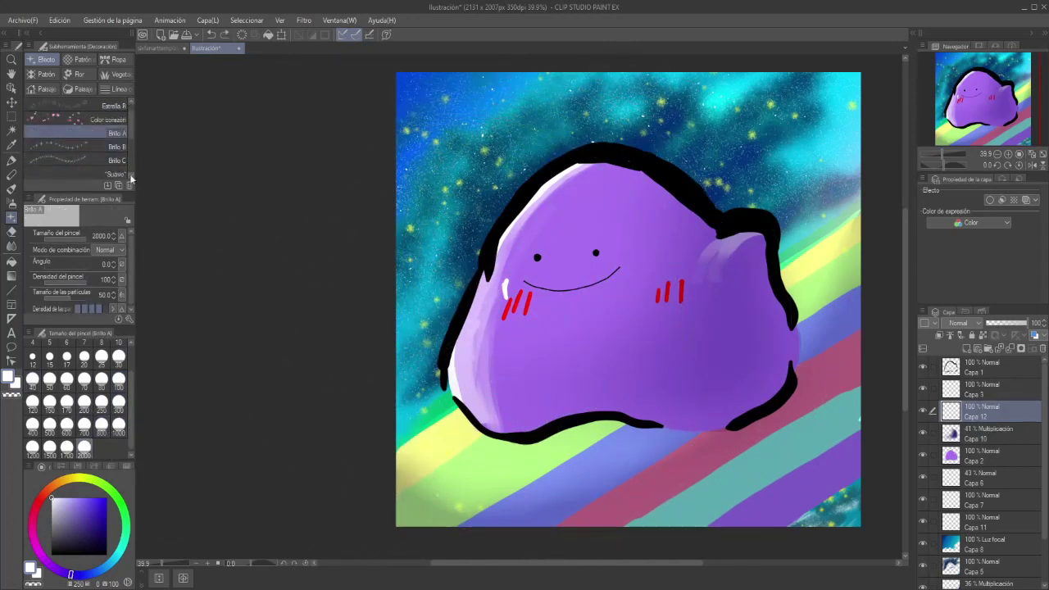
pyautogui.click(131, 177)
pyautogui.click(103, 161)
pyautogui.click(84, 447)
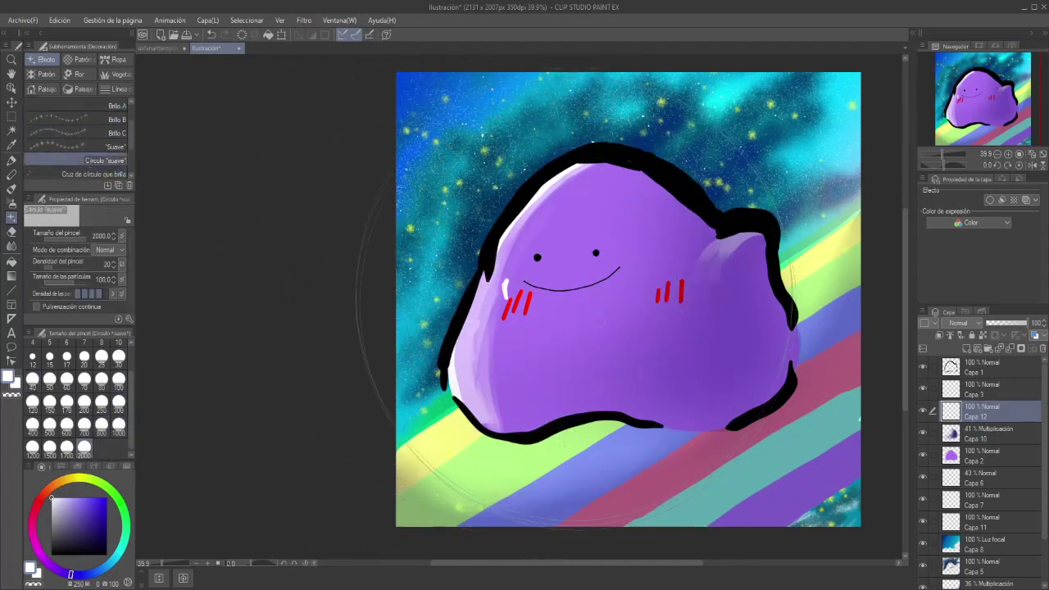
# Step: Choose a bright yellow and try the Círculo "suave" decoration brush with it over the picture
pyautogui.press('e')
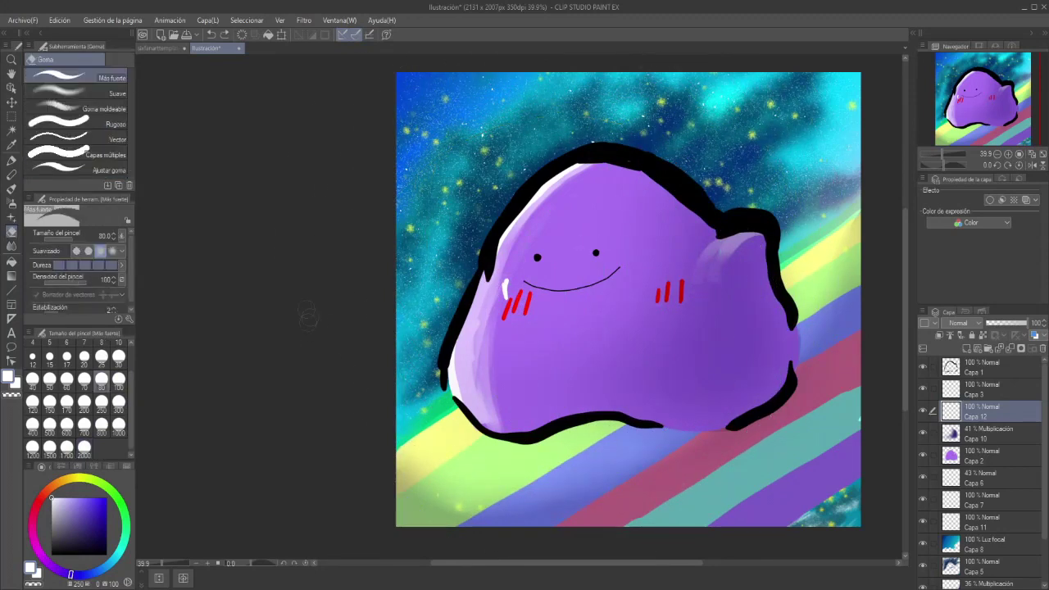
pyautogui.click(11, 246)
pyautogui.click(12, 217)
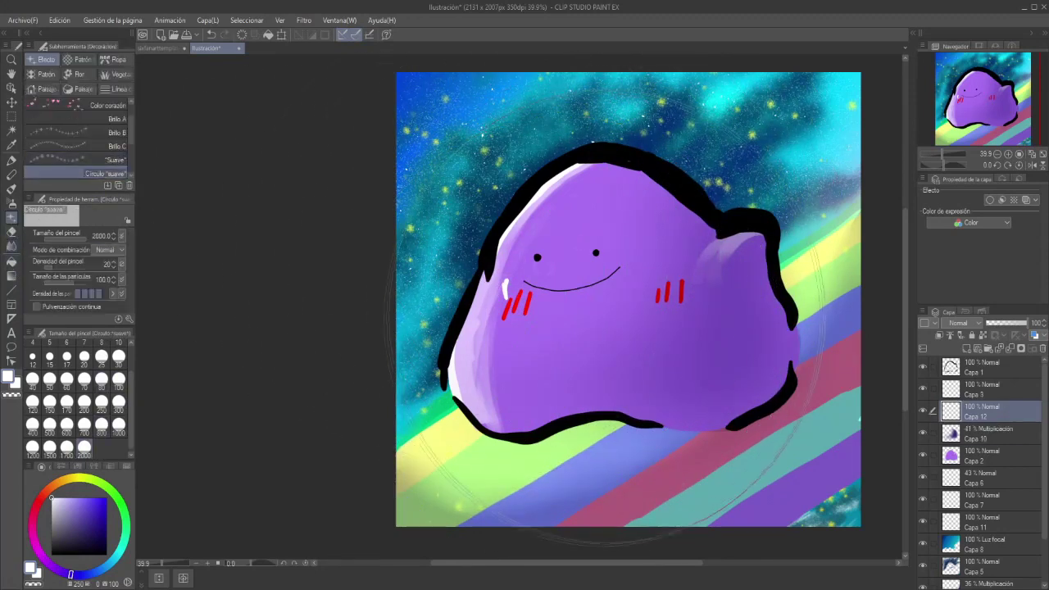
pyautogui.click(83, 478)
pyautogui.click(102, 498)
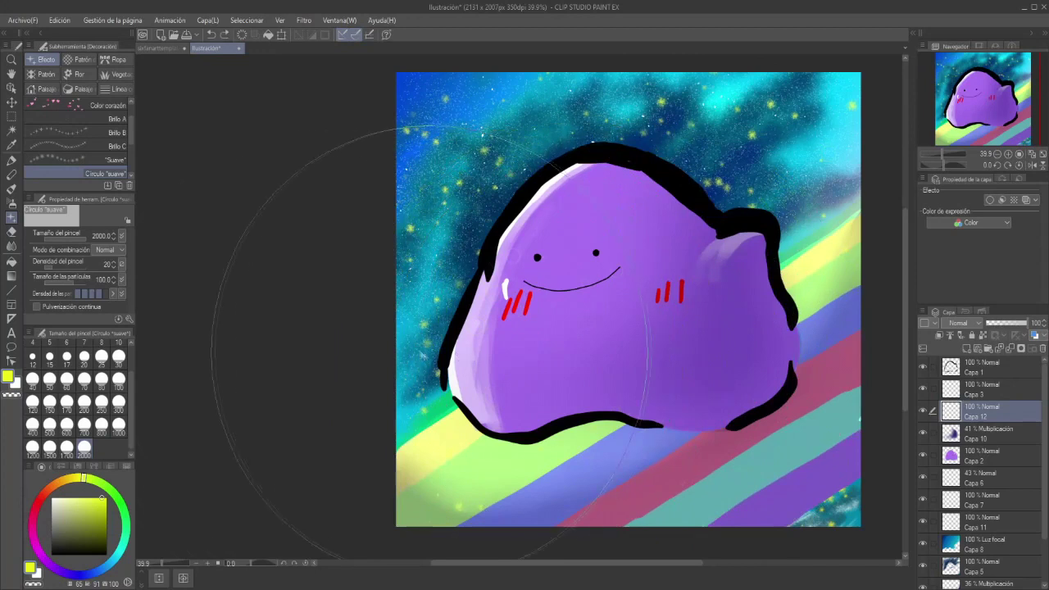
# Step: Try the Cruz de círculo que brilla, Mancha sangre and Color corazón effect brushes on the picture
pyautogui.scroll(-1, 131, 180)
pyautogui.scroll(-1, 132, 180)
pyautogui.click(114, 146)
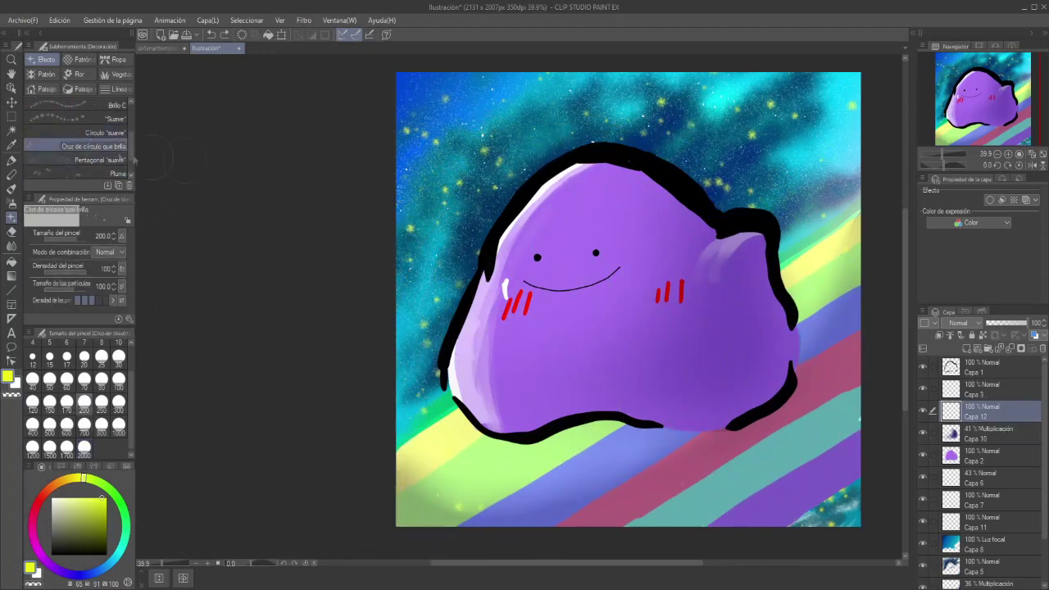
pyautogui.scroll(-2, 131, 179)
pyautogui.click(105, 174)
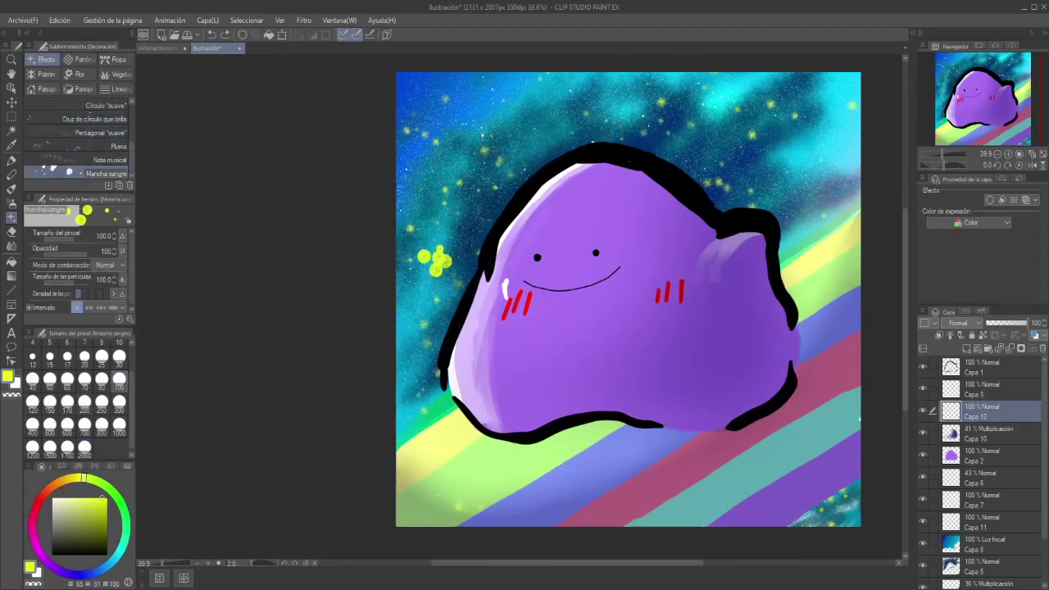
pyautogui.scroll(-6, 131, 180)
pyautogui.click(107, 133)
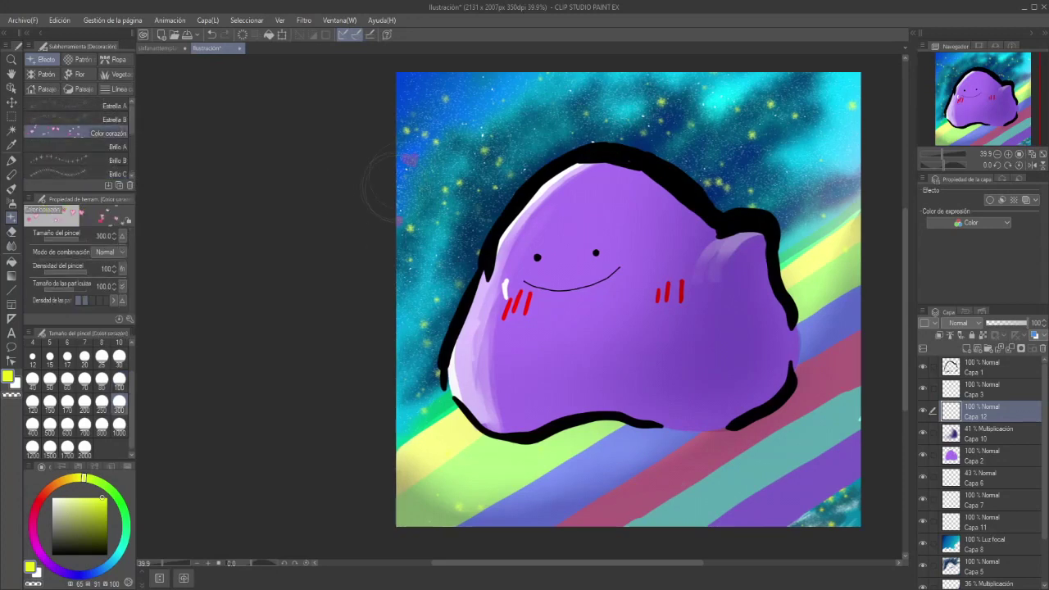
# Step: Try the Entramado x4 pattern brush and the Flores de cerezo flower brush over the sky
pyautogui.click(79, 62)
pyautogui.click(132, 175)
pyautogui.click(111, 161)
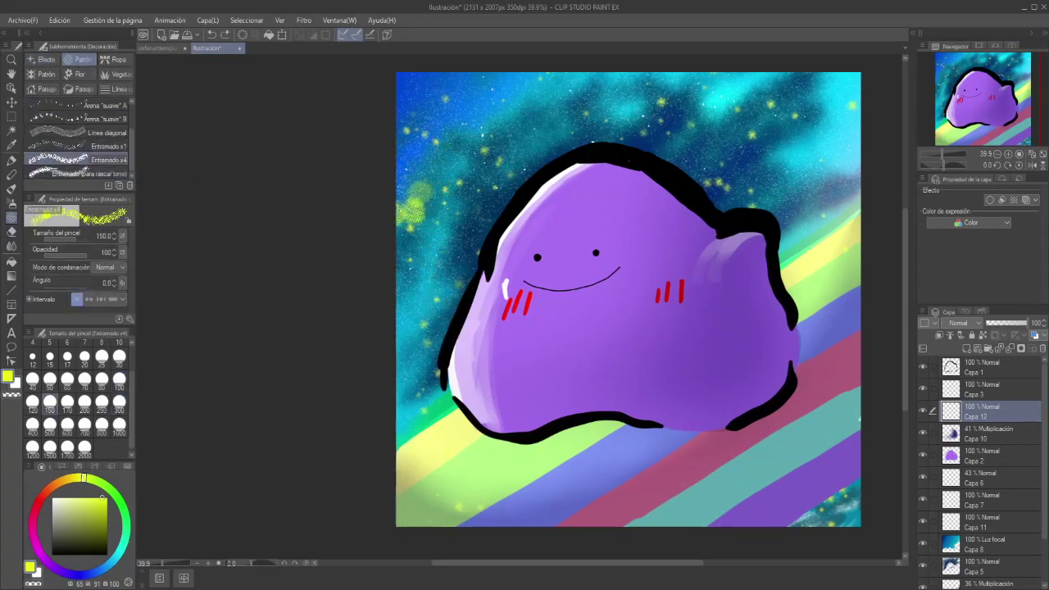
pyautogui.click(117, 63)
pyautogui.click(47, 76)
pyautogui.click(78, 76)
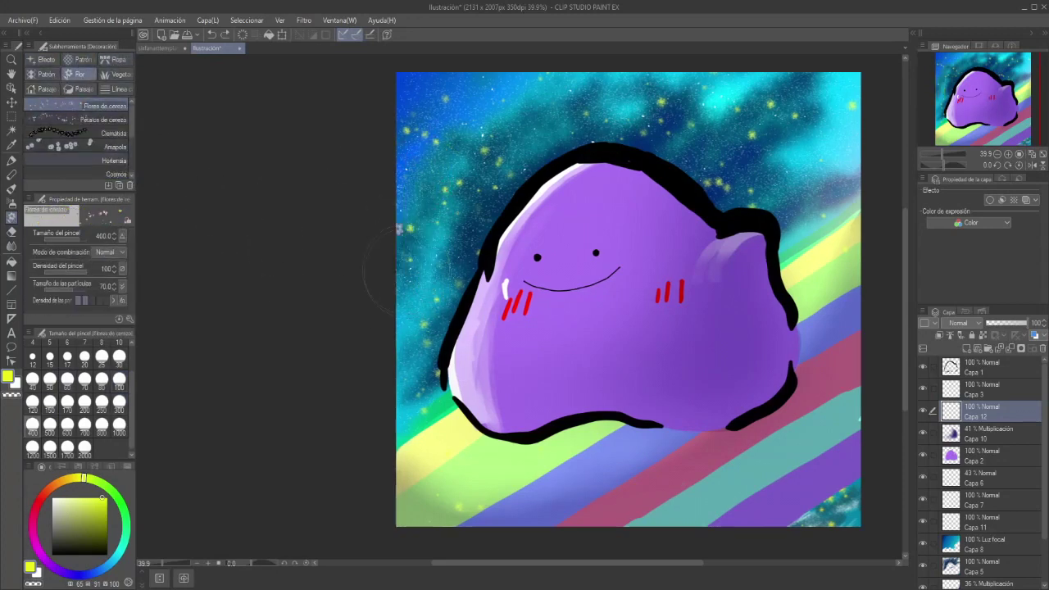
# Step: Paint yellow Cosmos flowers over the lower-left part of the picture and move their layer above the character's outline
pyautogui.click(115, 174)
pyautogui.moveTo(480, 484)
pyautogui.mouseDown()
pyautogui.moveTo(414, 495)
pyautogui.moveTo(714, 518)
pyautogui.moveTo(375, 445)
pyautogui.moveTo(504, 435)
pyautogui.moveTo(590, 471)
pyautogui.mouseUp()
pyautogui.moveTo(958, 371); pyautogui.dragTo(958, 367)
pyautogui.click(81, 545)
pyautogui.moveTo(455, 480)
pyautogui.mouseDown()
pyautogui.moveTo(424, 422)
pyautogui.moveTo(479, 407)
pyautogui.mouseUp()
pyautogui.hotkey('ctrl', 'z')
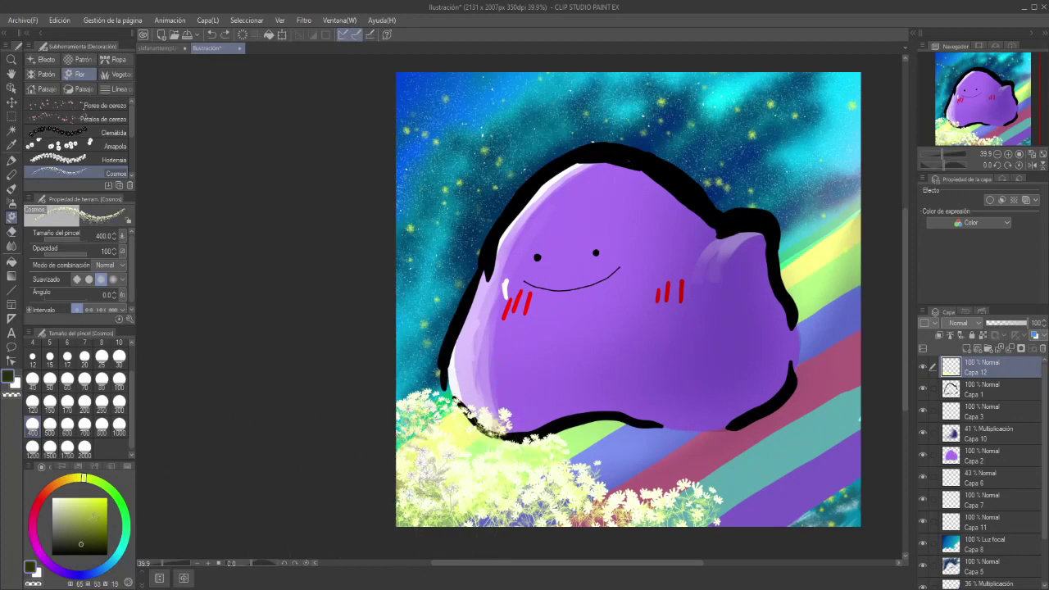
# Step: Add more Cosmos flowers over the lower-left flower bed in a changed color, and set the color to black
pyautogui.click(97, 510)
pyautogui.click(67, 479)
pyautogui.moveTo(451, 451)
pyautogui.mouseDown()
pyautogui.moveTo(487, 475)
pyautogui.moveTo(625, 487)
pyautogui.mouseUp()
pyautogui.click(107, 555)
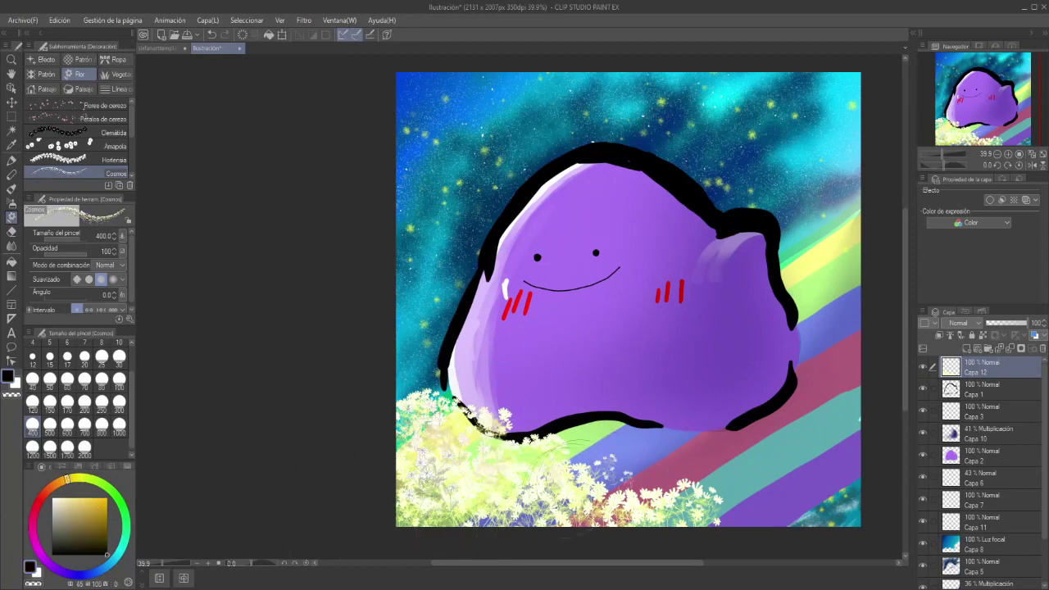
# Step: Try the Ciruela flower brush and other flower brushes over the character's face and undo the test strokes
pyautogui.scroll(-2, 123, 164)
pyautogui.scroll(-1, 129, 179)
pyautogui.click(78, 160)
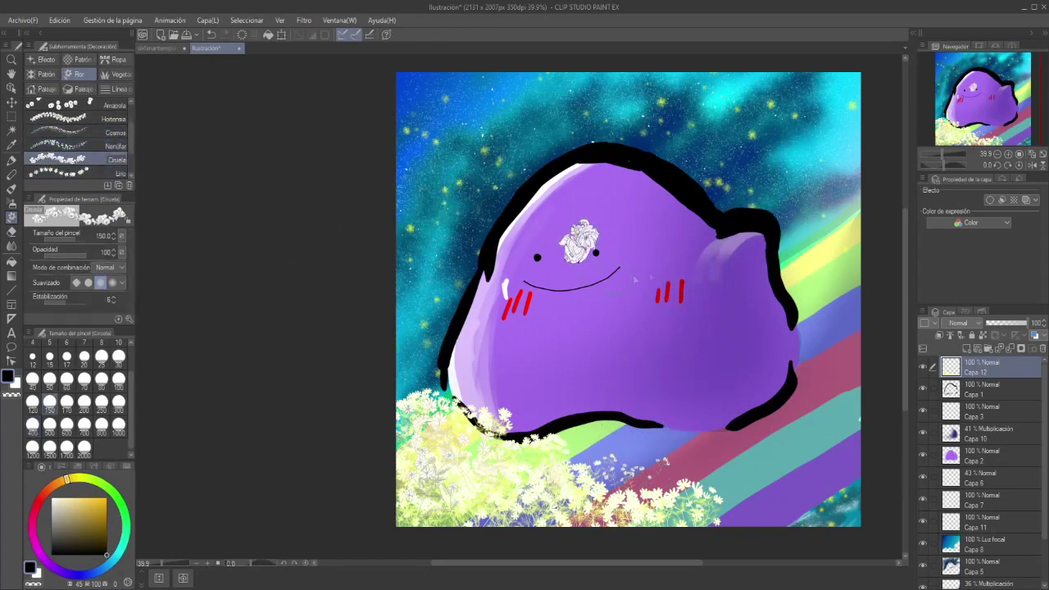
pyautogui.click(58, 172)
pyautogui.hotkey('ctrl', 'z')
pyautogui.moveTo(132, 156); pyautogui.dragTo(132, 171)
pyautogui.click(103, 174)
pyautogui.moveTo(562, 265); pyautogui.dragTo(612, 260)
pyautogui.hotkey('ctrl', 'z')
# Step: Try two more flower brushes near the top of the character and on the sky, undoing each mark
pyautogui.moveTo(132, 160); pyautogui.dragTo(132, 137)
pyautogui.click(110, 173)
pyautogui.click(554, 170)
pyautogui.hotkey('ctrl', 'z')
pyautogui.click(109, 161)
pyautogui.moveTo(486, 160); pyautogui.dragTo(476, 197)
pyautogui.hotkey('ctrl', 'z')
# Step: Add a small bunch of magenta Cosmos flowers on top of the bump on the character's right side
pyautogui.click(112, 173)
pyautogui.click(40, 555)
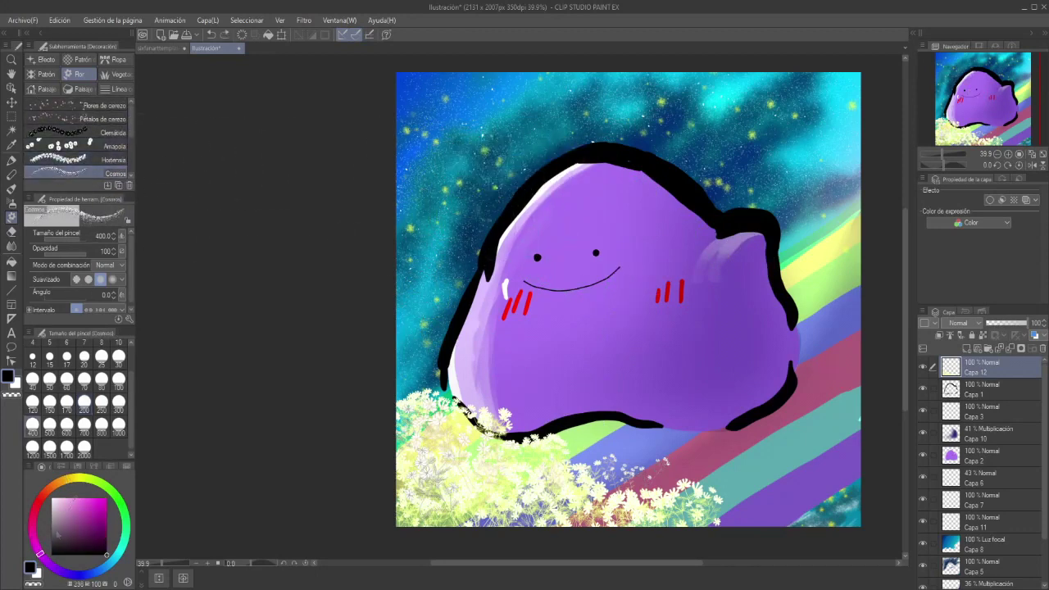
pyautogui.click(751, 248)
pyautogui.click(756, 251)
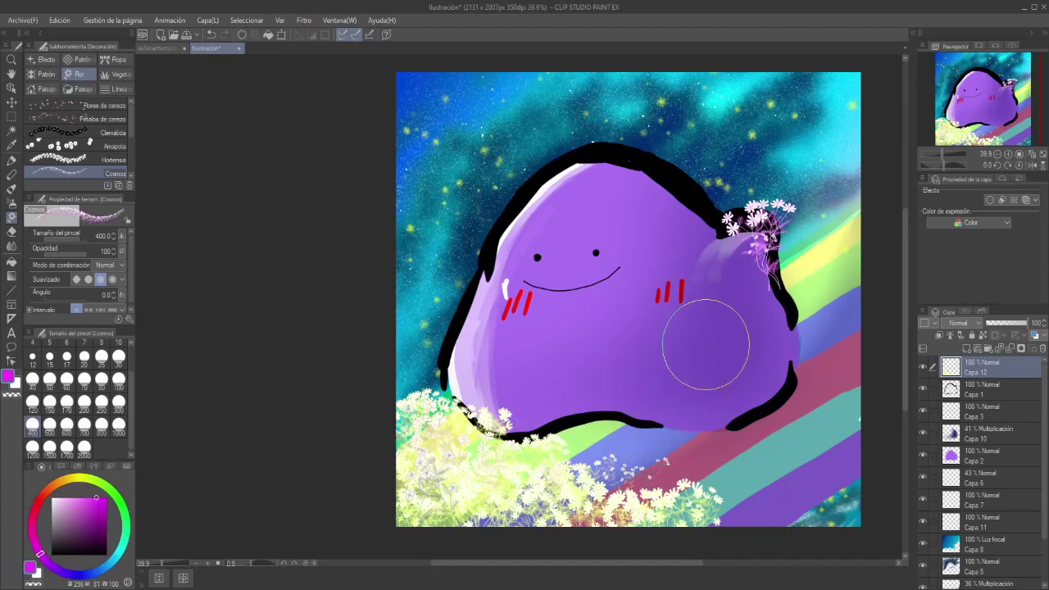
# Step: Try the Arco iris desenfocado rainbow brush diagonally across the sky and undo the stroke
pyautogui.click(43, 89)
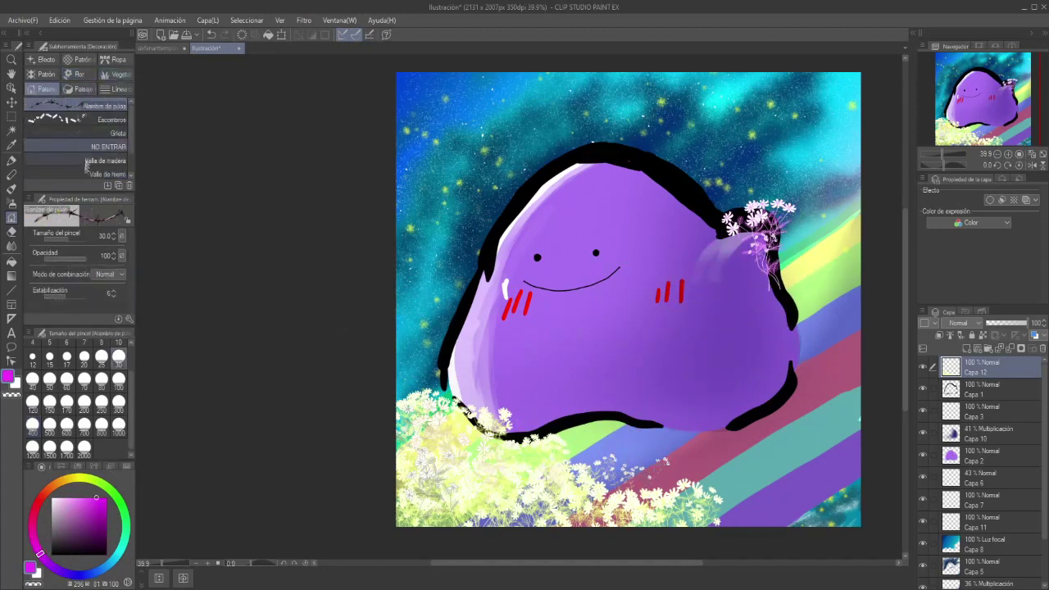
pyautogui.click(80, 88)
pyautogui.moveTo(399, 264); pyautogui.dragTo(636, 89)
pyautogui.hotkey('ctrl', 'z')
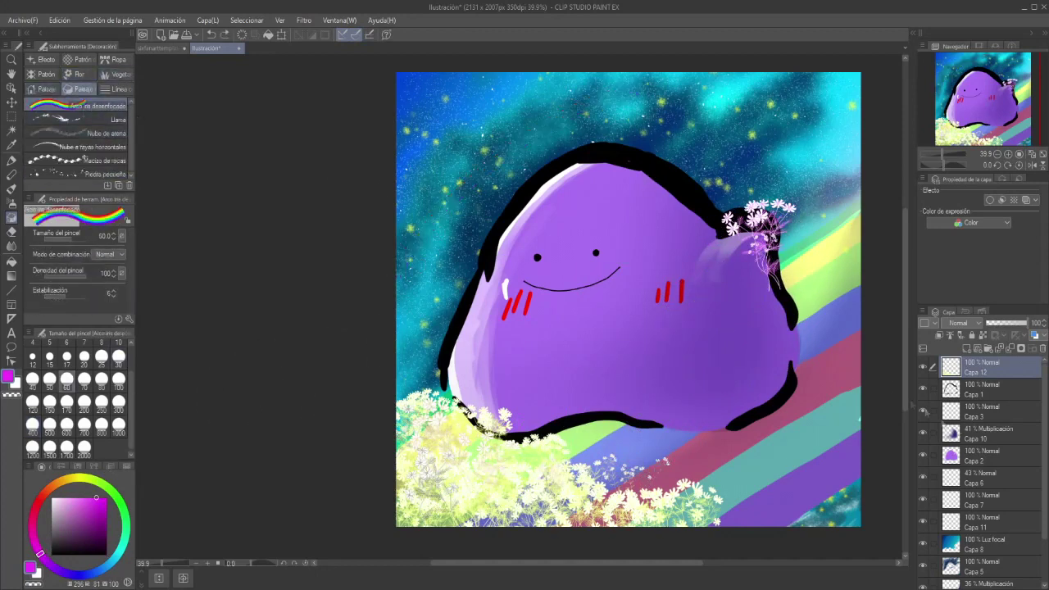
# Step: Add a new layer above the flowers and try a rainbow stroke across the picture on it
pyautogui.click(967, 349)
pyautogui.moveTo(427, 525); pyautogui.dragTo(656, 90)
pyautogui.hotkey('ctrl', 'z')
pyautogui.hotkey('ctrl', 'z')
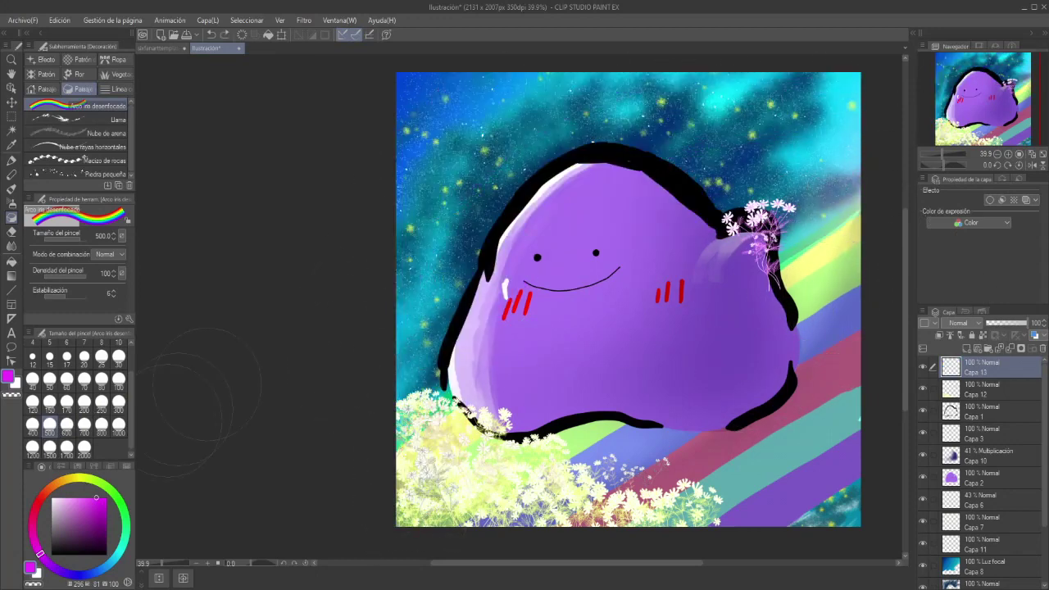
# Step: Try several rainbow strokes across the picture at brush size 200, undo them, and look over the Macizo de rocas and Línea ondulada brushes
pyautogui.click(84, 402)
pyautogui.moveTo(397, 233)
pyautogui.mouseDown()
pyautogui.moveTo(545, 73)
pyautogui.moveTo(859, 201)
pyautogui.mouseUp()
pyautogui.hotkey('ctrl', 'z')
pyautogui.hotkey('ctrl', 'z')
pyautogui.moveTo(397, 229); pyautogui.dragTo(795, 139)
pyautogui.hotkey('ctrl', 'z')
pyautogui.moveTo(406, 279); pyautogui.dragTo(857, 238)
pyautogui.hotkey('ctrl', 'z')
pyautogui.click(111, 122)
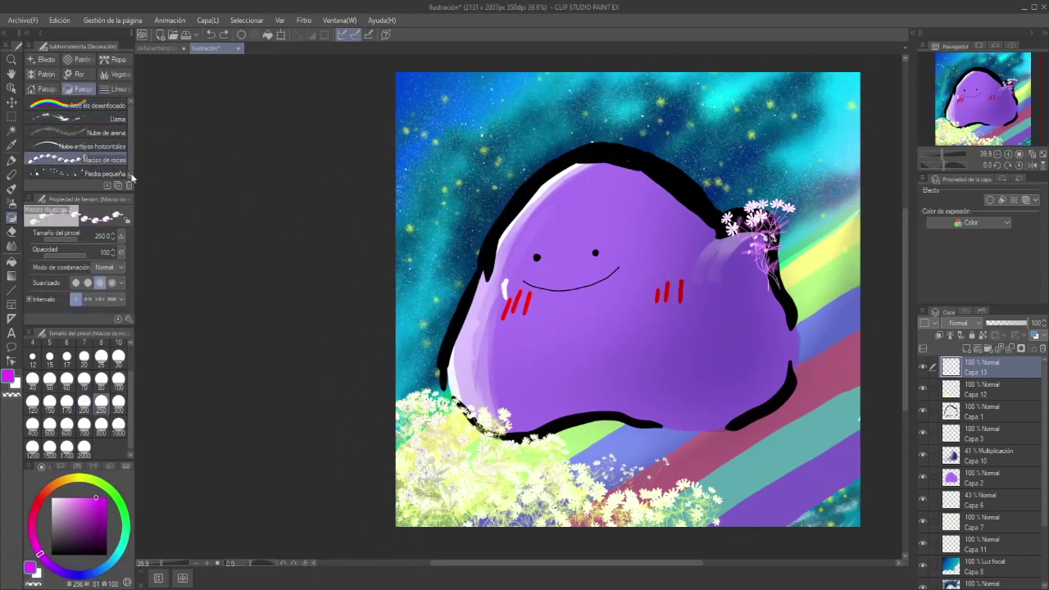
pyautogui.click(119, 91)
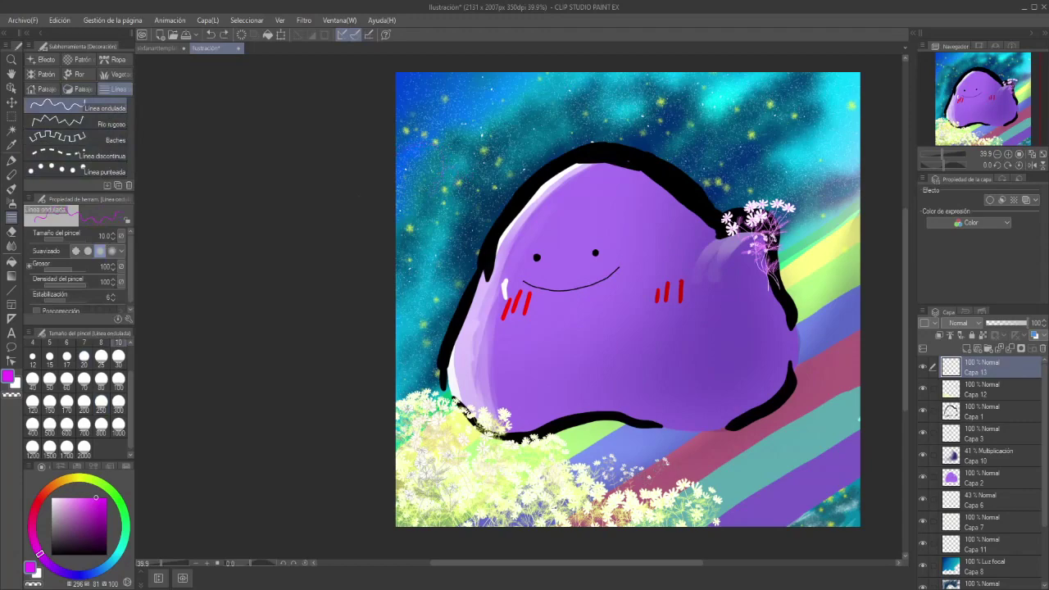
# Step: Add another layer at the top of the stack and pick the G pen in black
pyautogui.scroll(10, 439, 339)
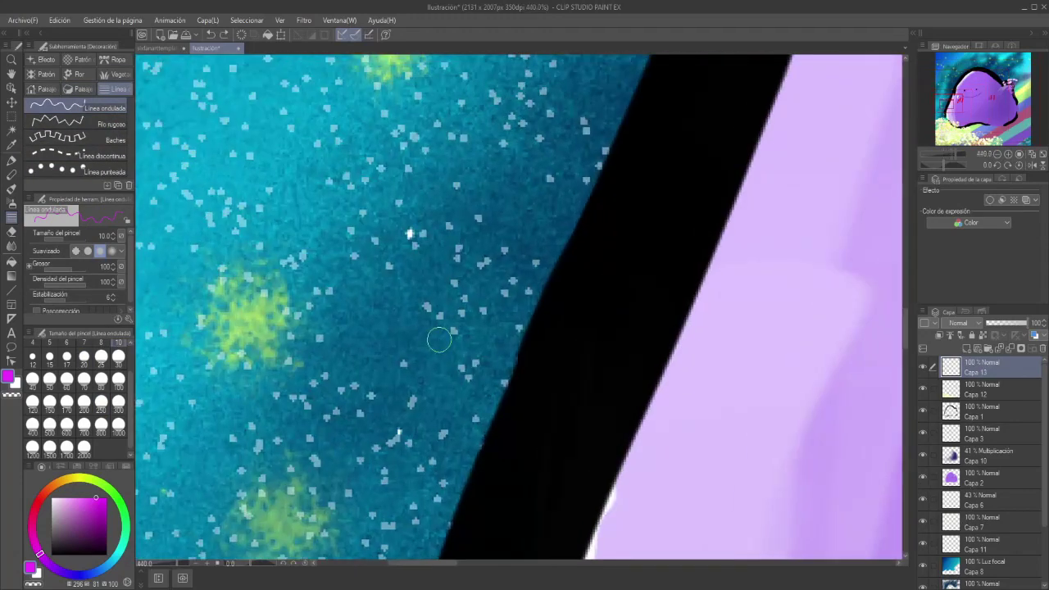
pyautogui.hotkey('ctrl', 'shift', 'n')
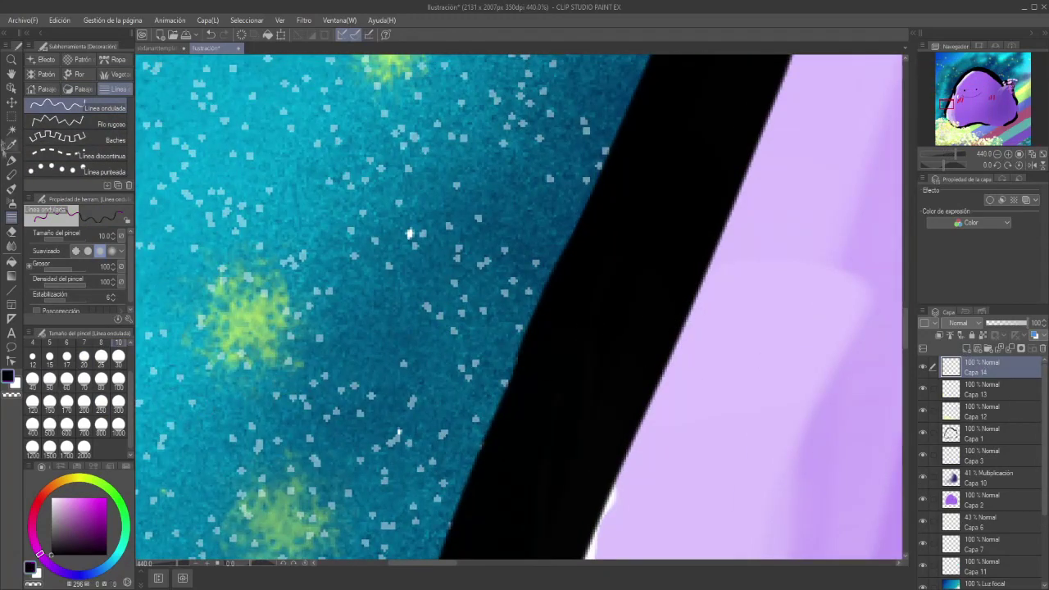
pyautogui.press('p')
# Step: Try hand-lettering a signature on the sky beside the character's left outline at pen sizes 10 and 20
pyautogui.moveTo(521, 310); pyautogui.dragTo(477, 361)
pyautogui.moveTo(395, 238); pyautogui.dragTo(361, 279)
pyautogui.moveTo(446, 184)
pyautogui.mouseDown()
pyautogui.moveTo(370, 453)
pyautogui.moveTo(423, 315)
pyautogui.mouseUp()
pyautogui.moveTo(260, 187)
pyautogui.mouseDown()
pyautogui.moveTo(330, 353)
pyautogui.moveTo(373, 402)
pyautogui.mouseUp()
pyautogui.hotkey('ctrl', 'z')
pyautogui.hotkey('ctrl', 'z')
pyautogui.hotkey('ctrl', 'z')
pyautogui.hotkey('ctrl', 'z')
pyautogui.hotkey('ctrl', 'z')
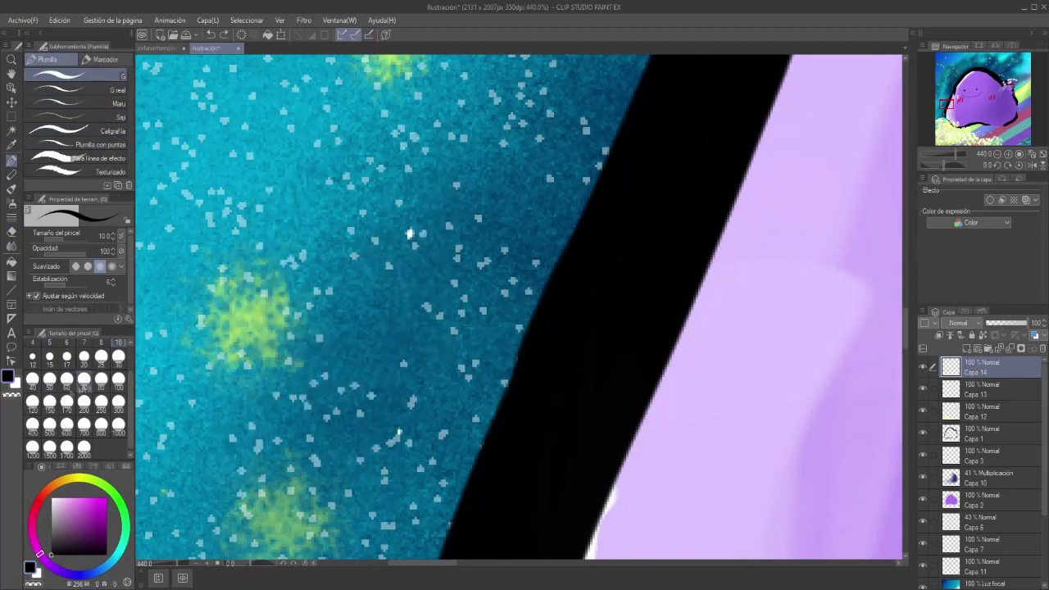
pyautogui.click(84, 359)
pyautogui.moveTo(392, 193); pyautogui.dragTo(236, 482)
pyautogui.hotkey('ctrl', 'z')
# Step: Hand-letter the artist's signature in black at pen size 10 on the sky beside the character's left outline
pyautogui.click(119, 343)
pyautogui.moveTo(269, 372)
pyautogui.mouseDown()
pyautogui.moveTo(289, 248)
pyautogui.moveTo(260, 337)
pyautogui.mouseUp()
pyautogui.hotkey('ctrl', 'z')
pyautogui.moveTo(270, 237); pyautogui.dragTo(331, 320)
pyautogui.moveTo(318, 181); pyautogui.dragTo(395, 441)
pyautogui.moveTo(395, 182); pyautogui.dragTo(451, 304)
pyautogui.moveTo(400, 112); pyautogui.dragTo(523, 223)
pyautogui.moveTo(472, 71); pyautogui.dragTo(609, 56)
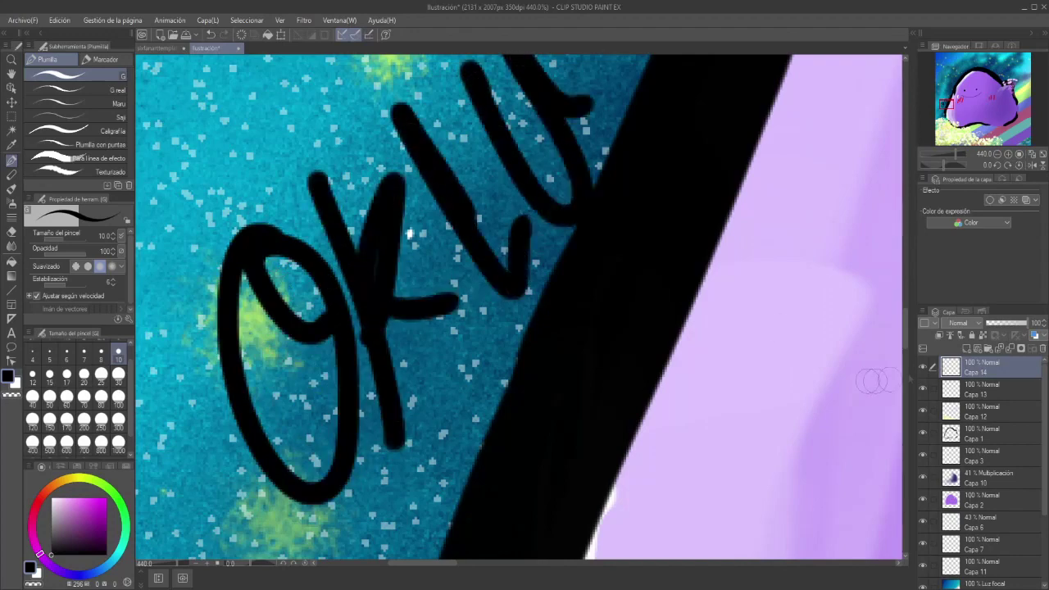
pyautogui.scroll(-10, 873, 379)
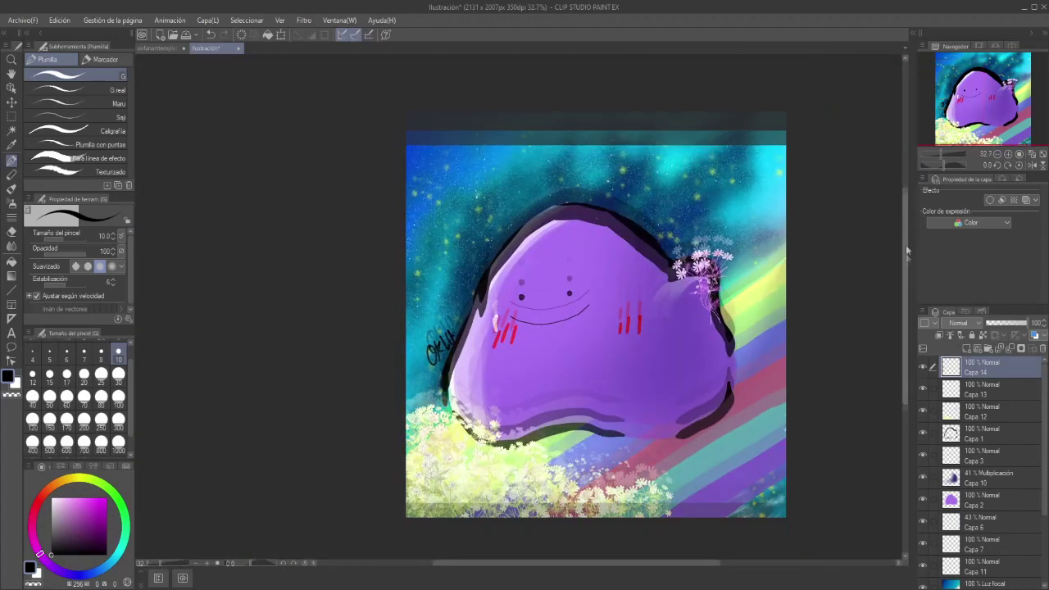